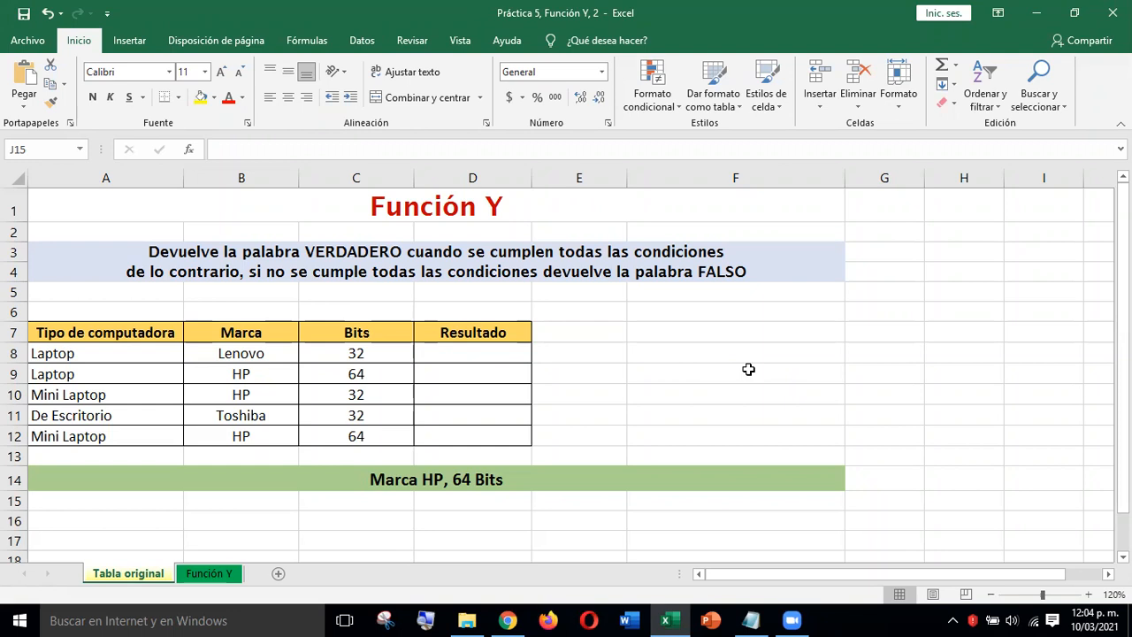
Review the description of the Y function in rows 3 and 4, covering the VERDADERO and FALSO cases
left_click(546, 248)
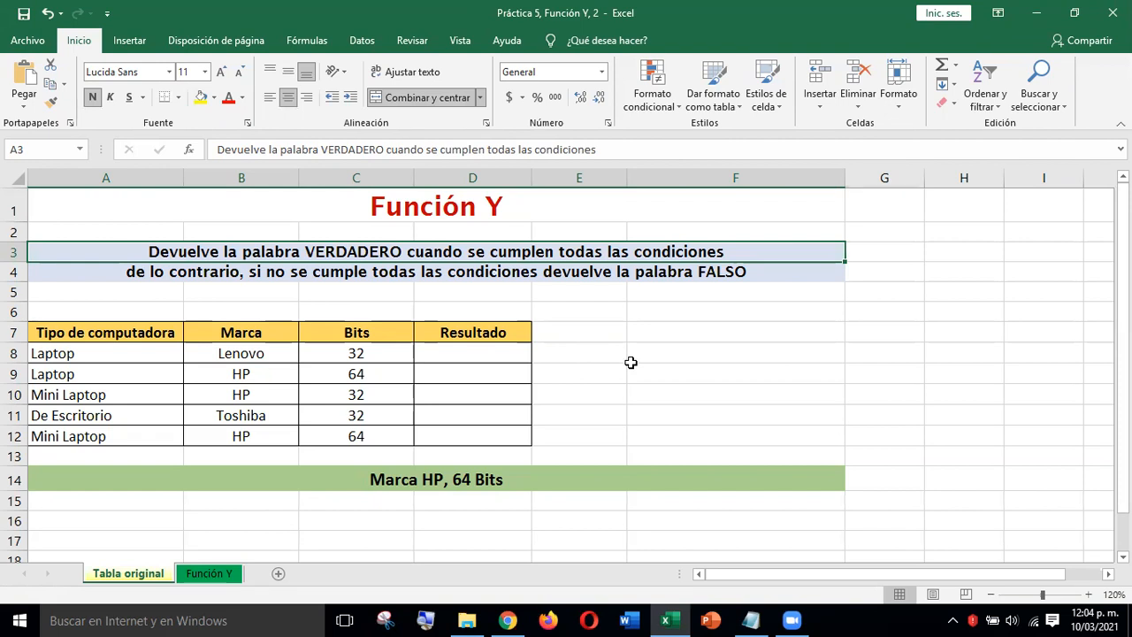
left_click(629, 273)
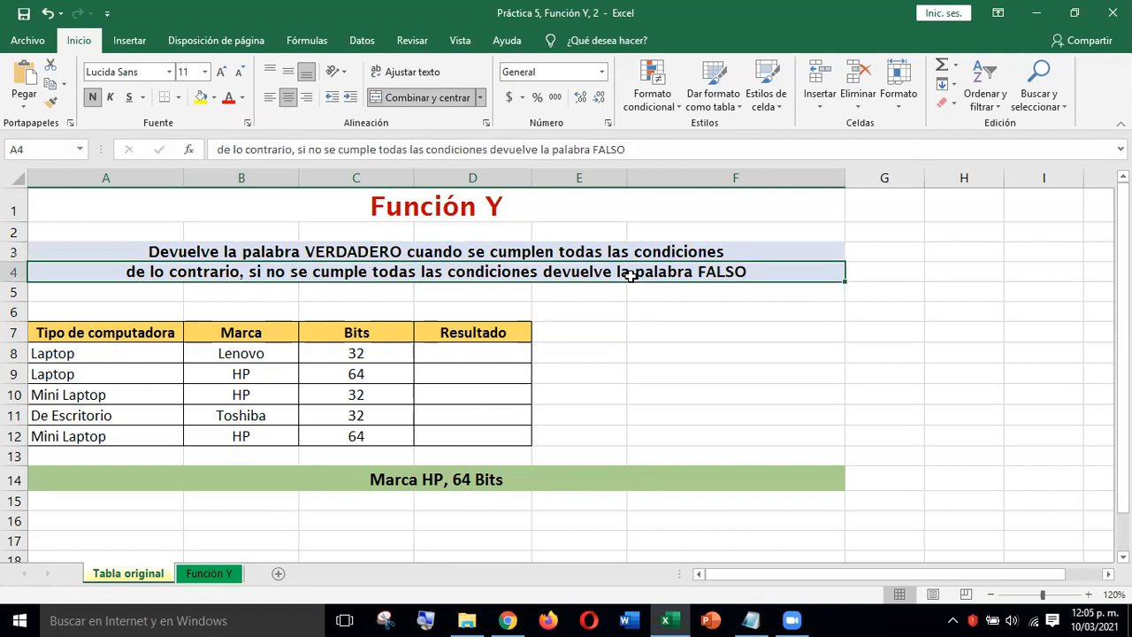
left_click(621, 253)
left_click(624, 273)
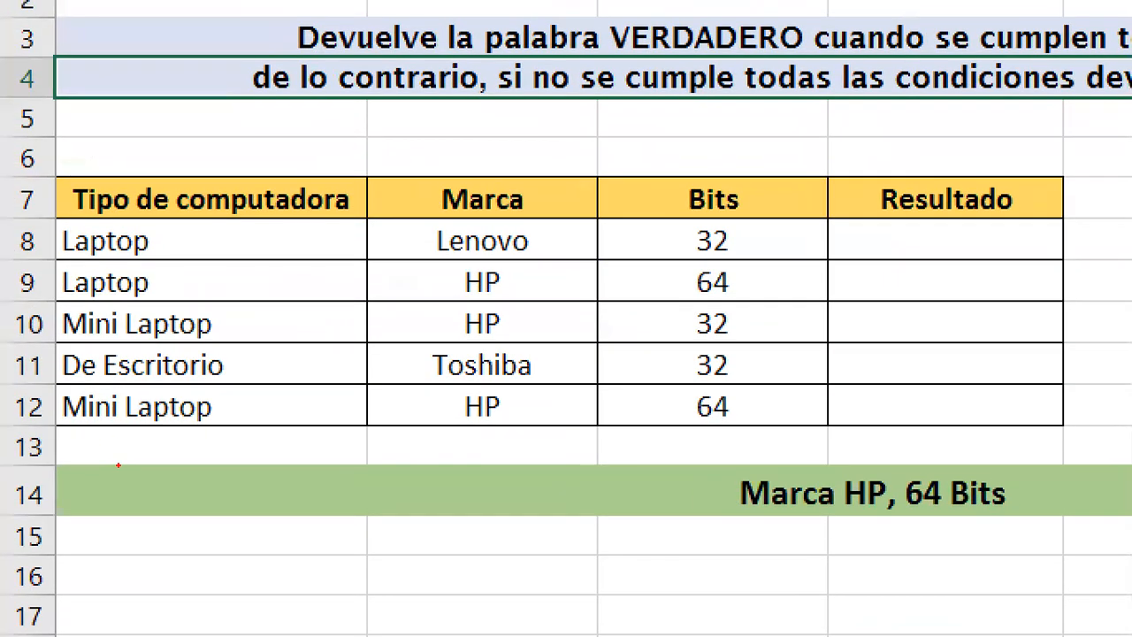
Outline the Tipo de computadora, Marca, Bits and Resultado columns with red annotation rectangles
mouse_move(58, 173)
left_mouse_down()
mouse_move(194, 371)
mouse_move(323, 422)
mouse_move(361, 421)
left_mouse_up()
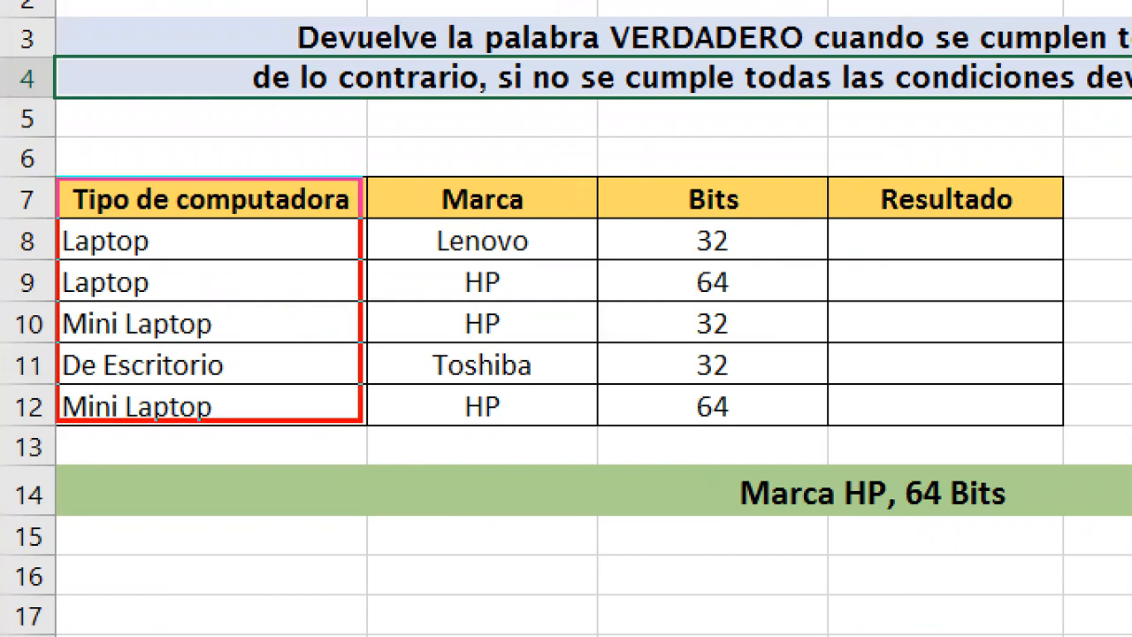
mouse_move(365, 181)
left_mouse_down()
mouse_move(389, 275)
mouse_move(602, 424)
left_mouse_up()
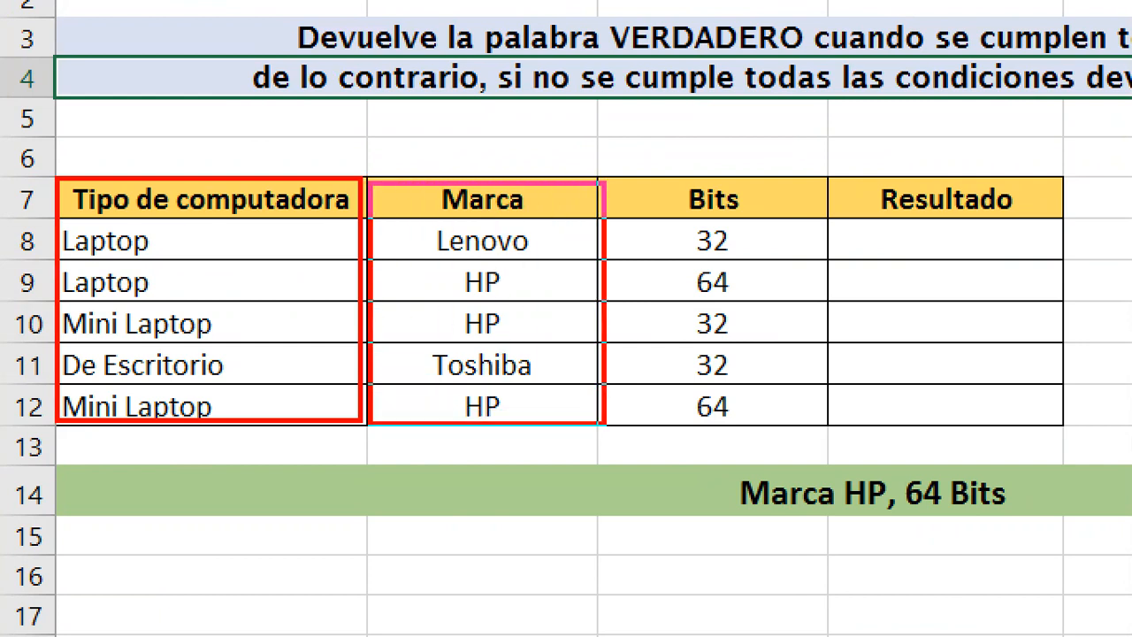
left_click_drag(598, 180, 826, 424)
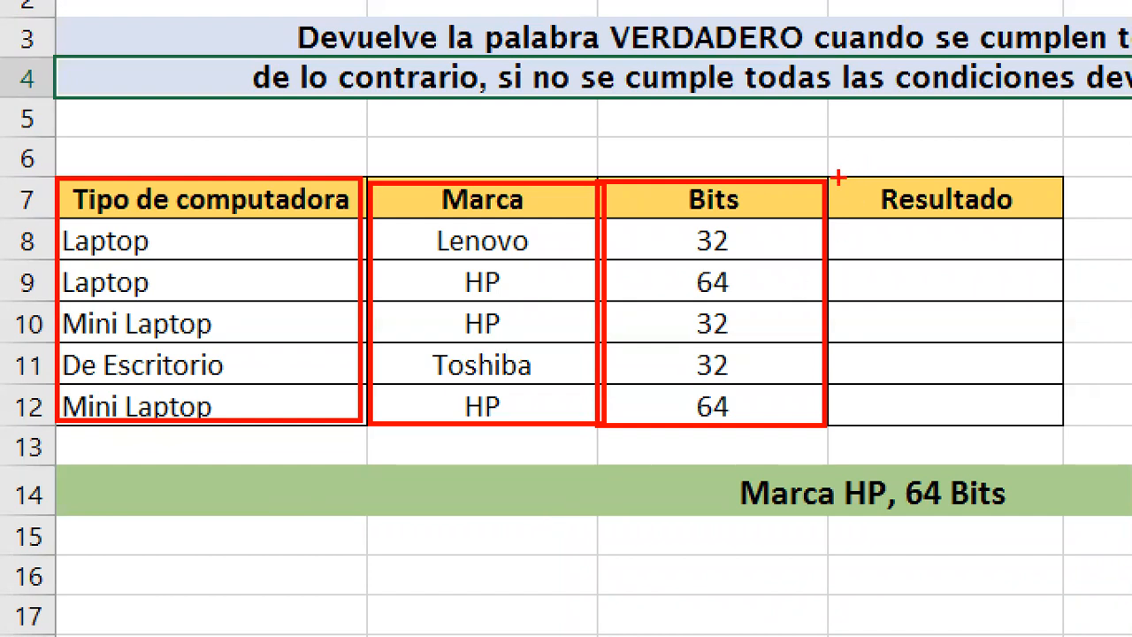
mouse_move(830, 184)
left_mouse_down()
mouse_move(876, 324)
mouse_move(961, 409)
mouse_move(1068, 428)
left_mouse_up()
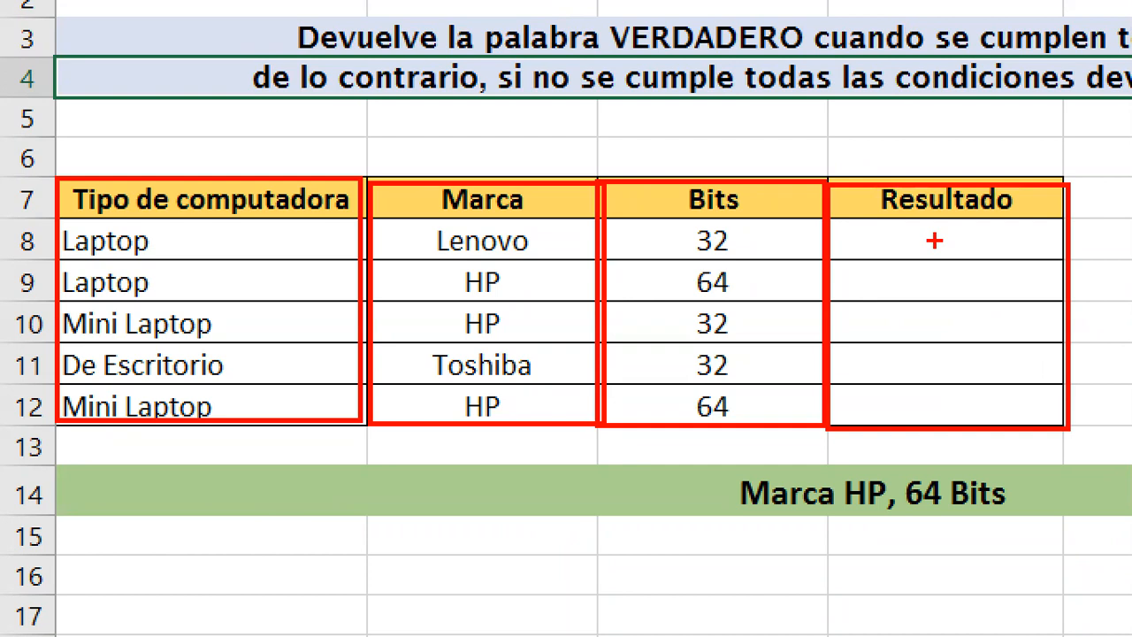
Annotate the Resultado column with the red letters f and v, and clear the screen annotations
key("t")
type("f")
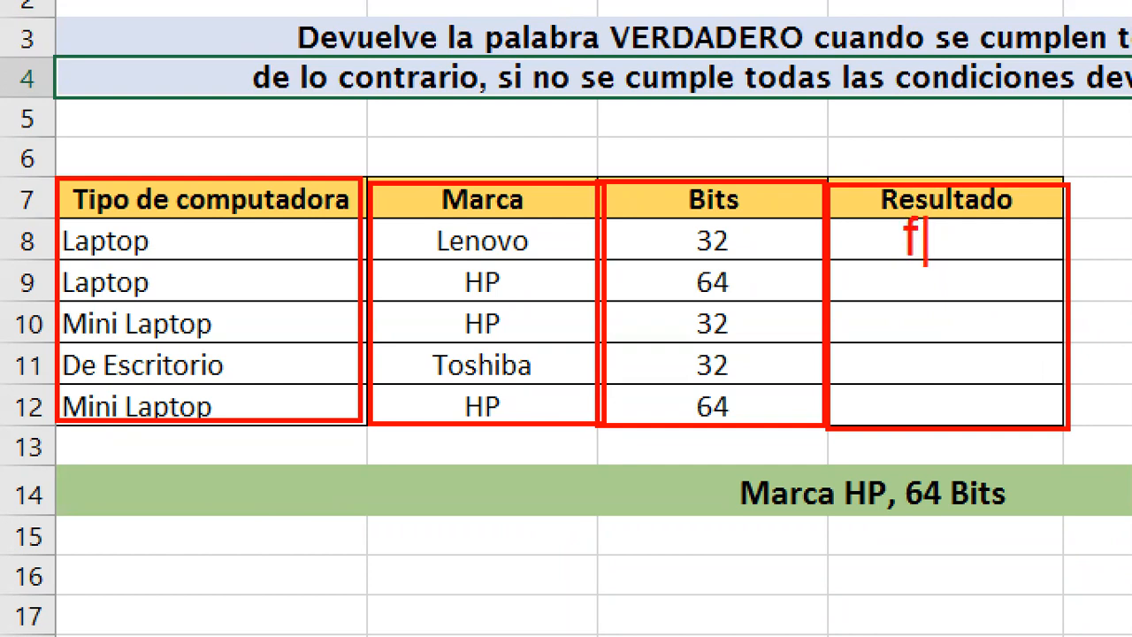
key("Return")
type("v")
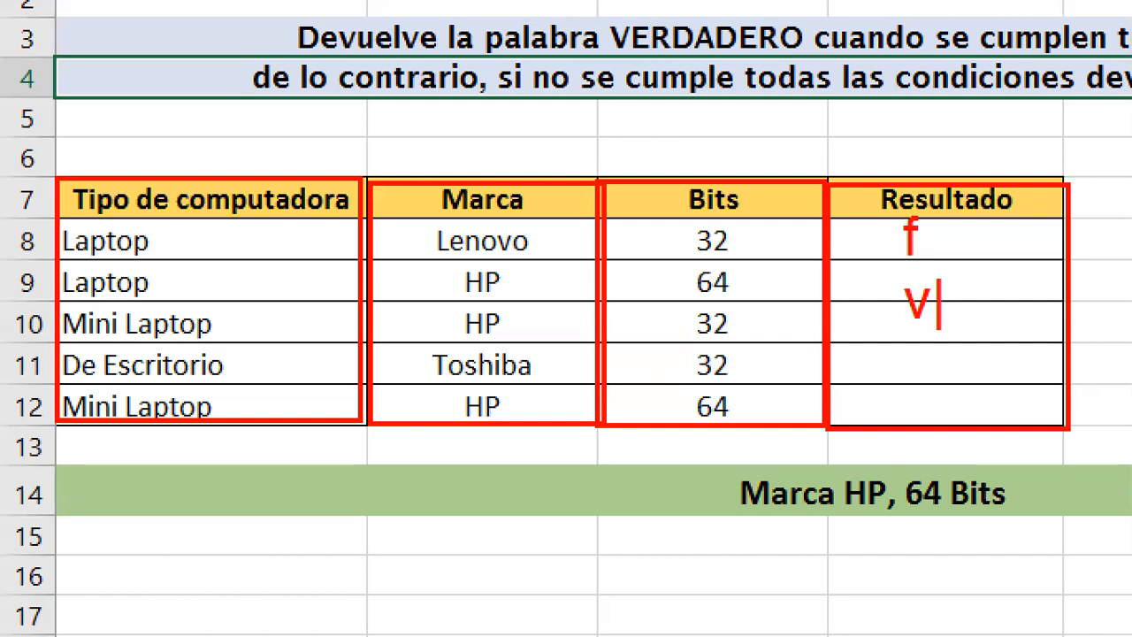
key("Escape")
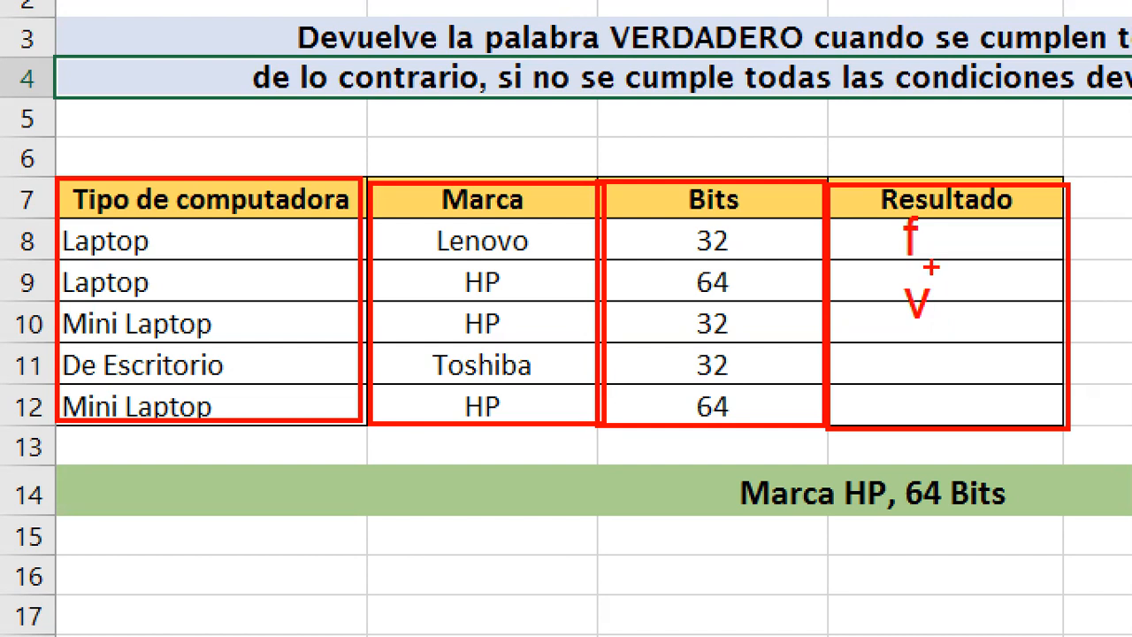
key("Escape")
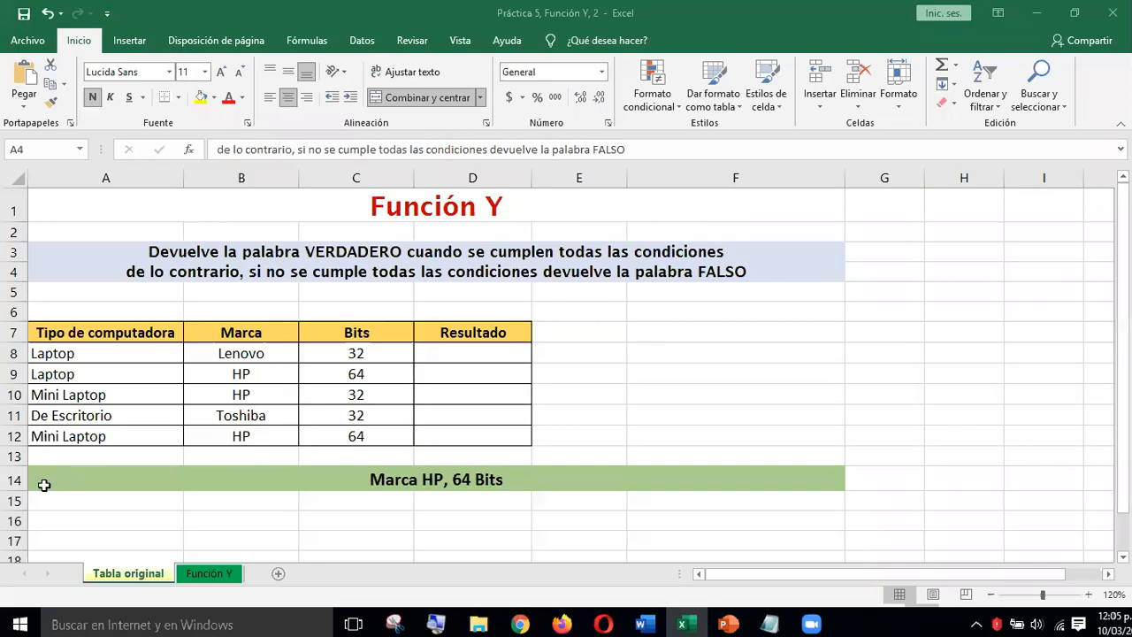
Annotate the criteria in row 14 with red arrows at HP and 64 Bits and the text Verdadero, and clear the annotations
left_click(235, 481)
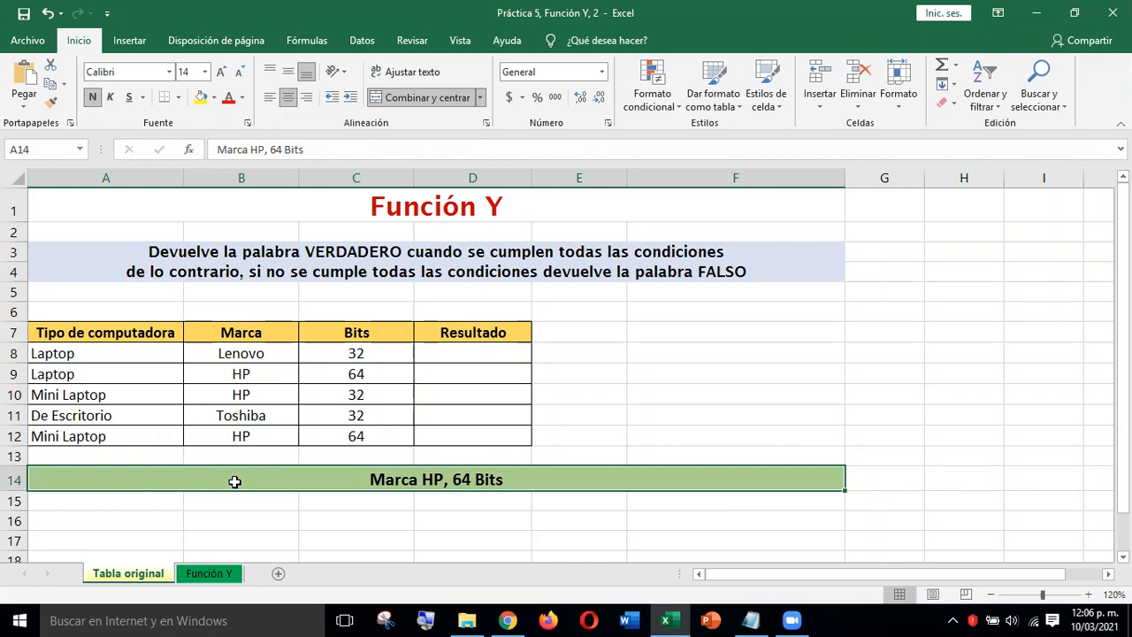
key("ctrl+1")
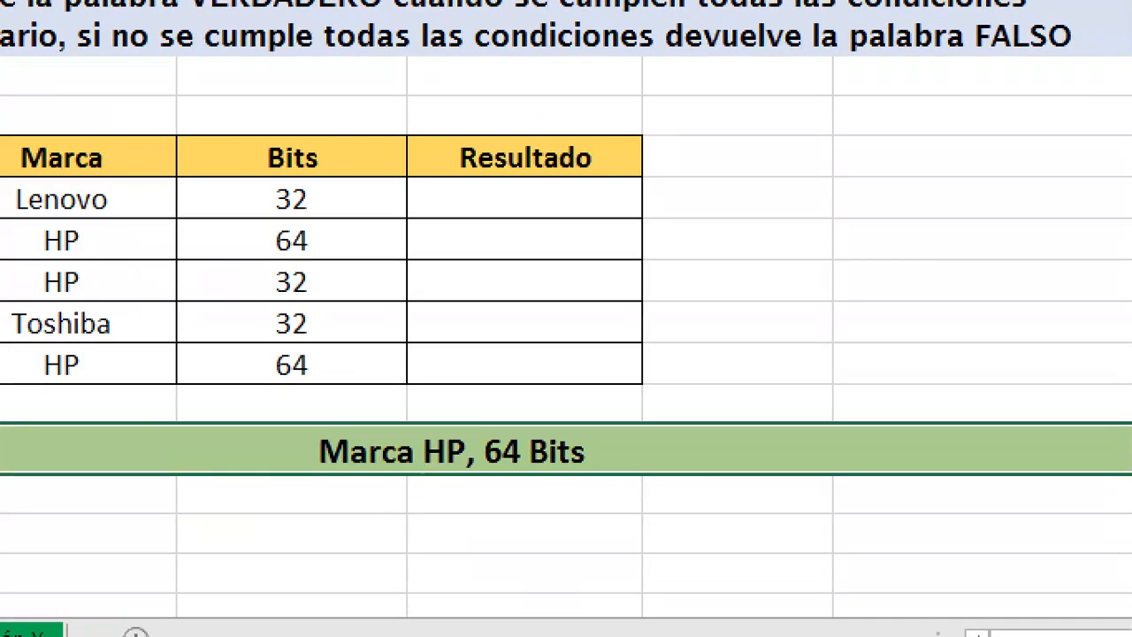
left_click_drag(425, 474, 371, 541)
key("ctrl+z")
left_click_drag(416, 473, 371, 544)
left_click_drag(529, 429, 599, 353)
key("t")
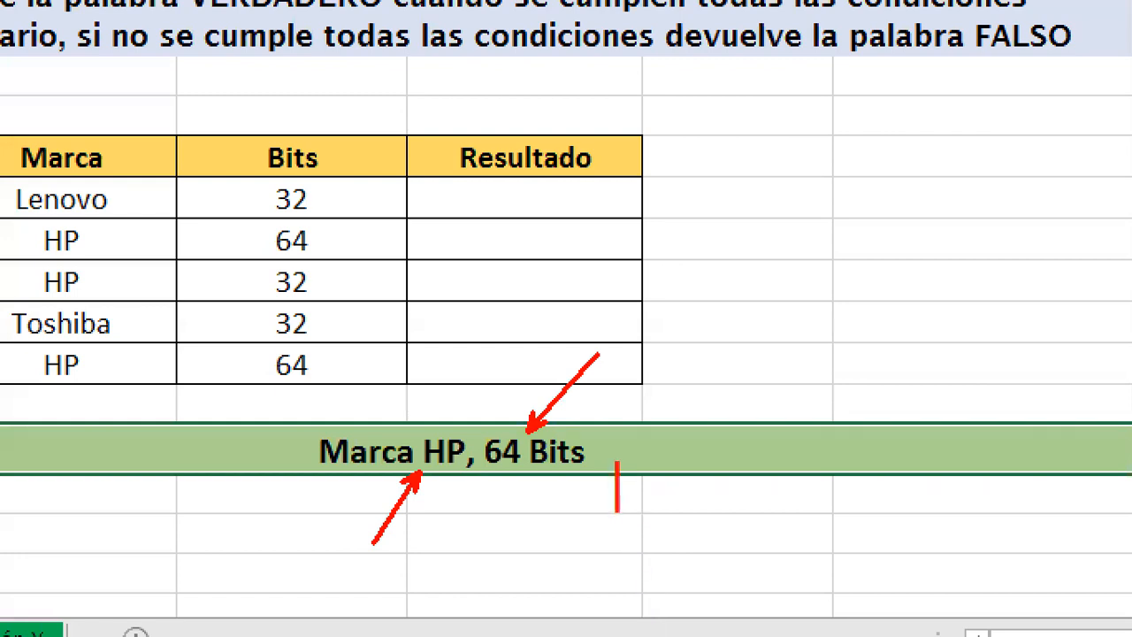
type("Verda")
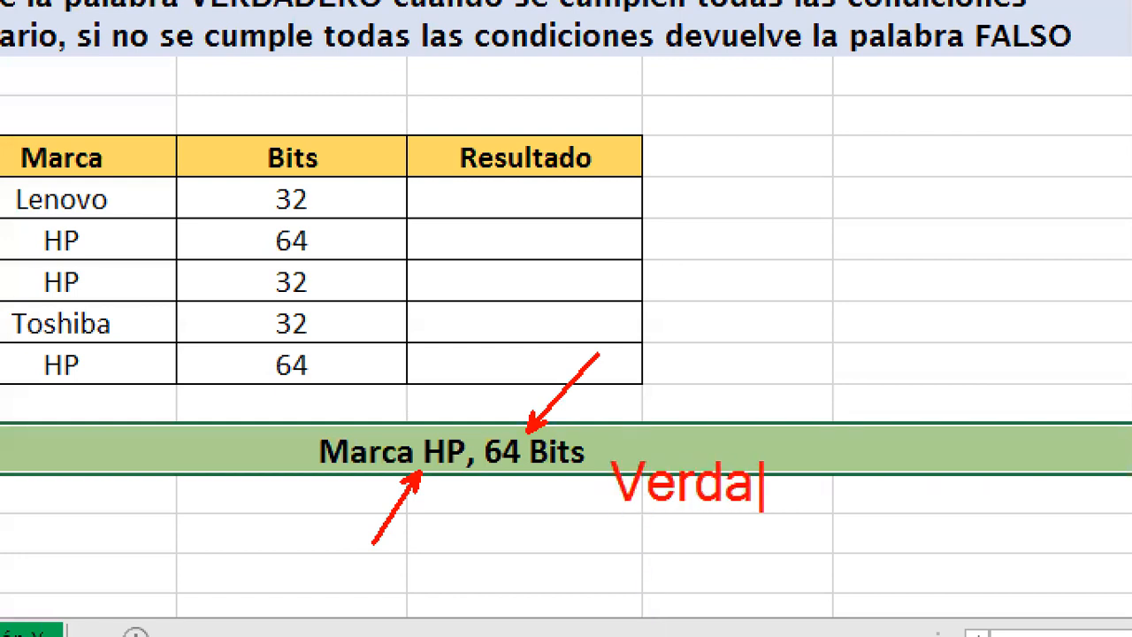
type("dero")
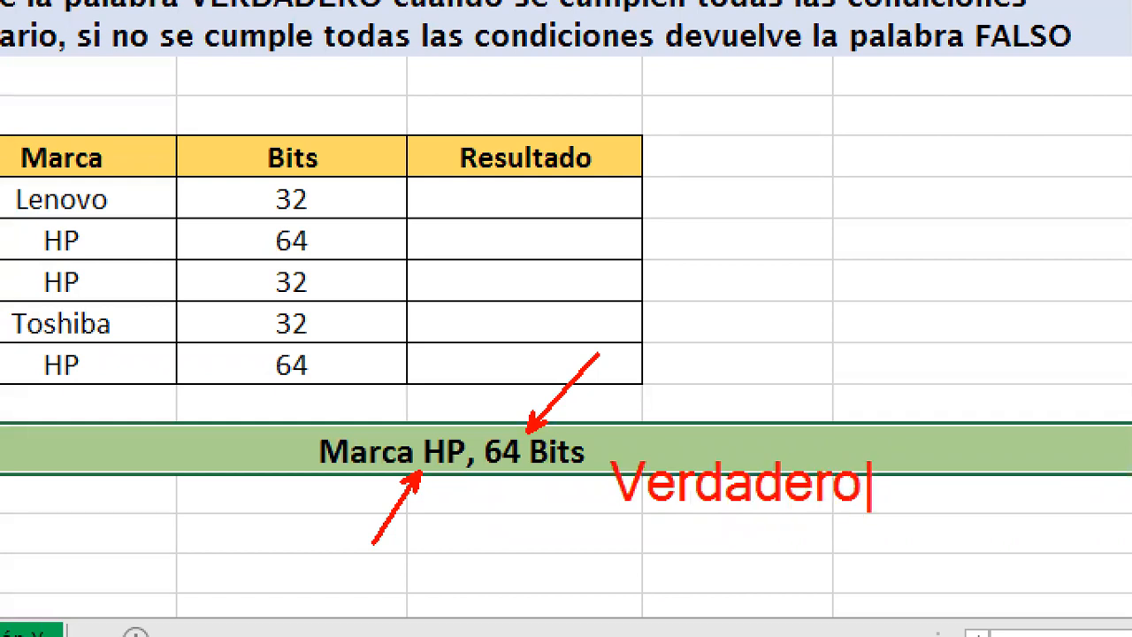
key("Escape")
key("Escape")
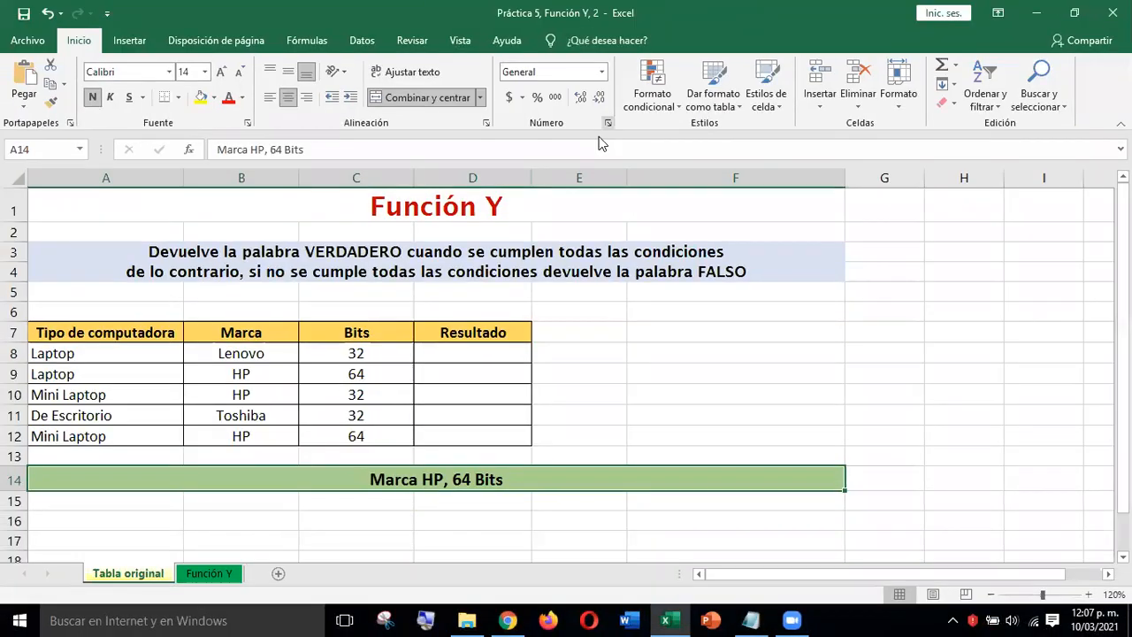
Check rows 8 and 9 against the criteria, pointing red arrows at HP and 64 in row 9 and marking its Resultado cell
left_click(13, 352)
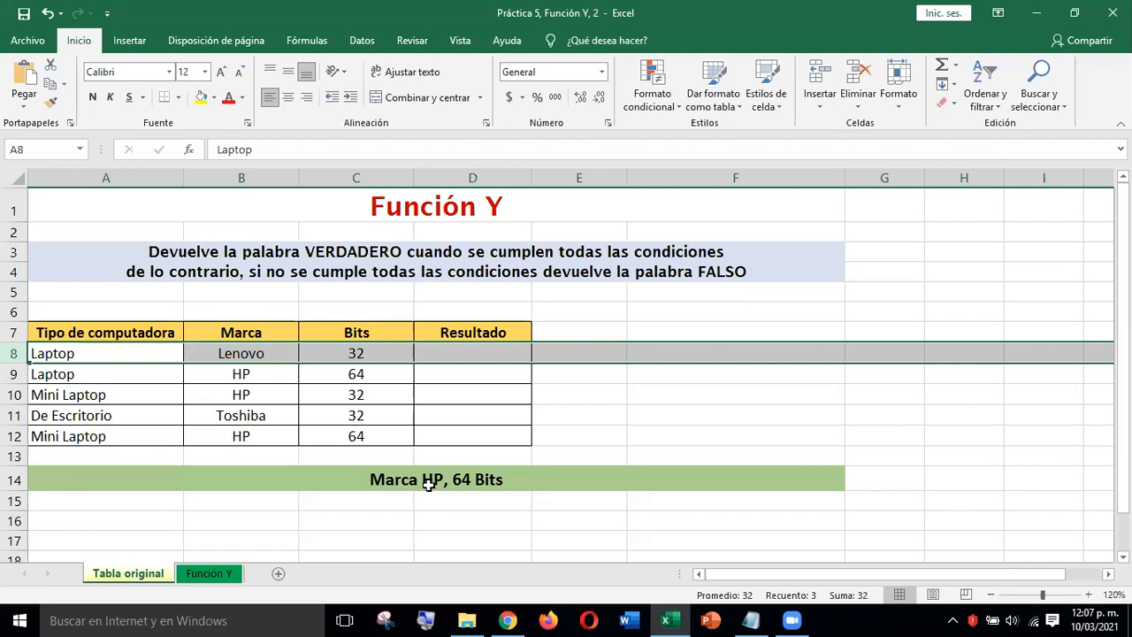
left_click(13, 374)
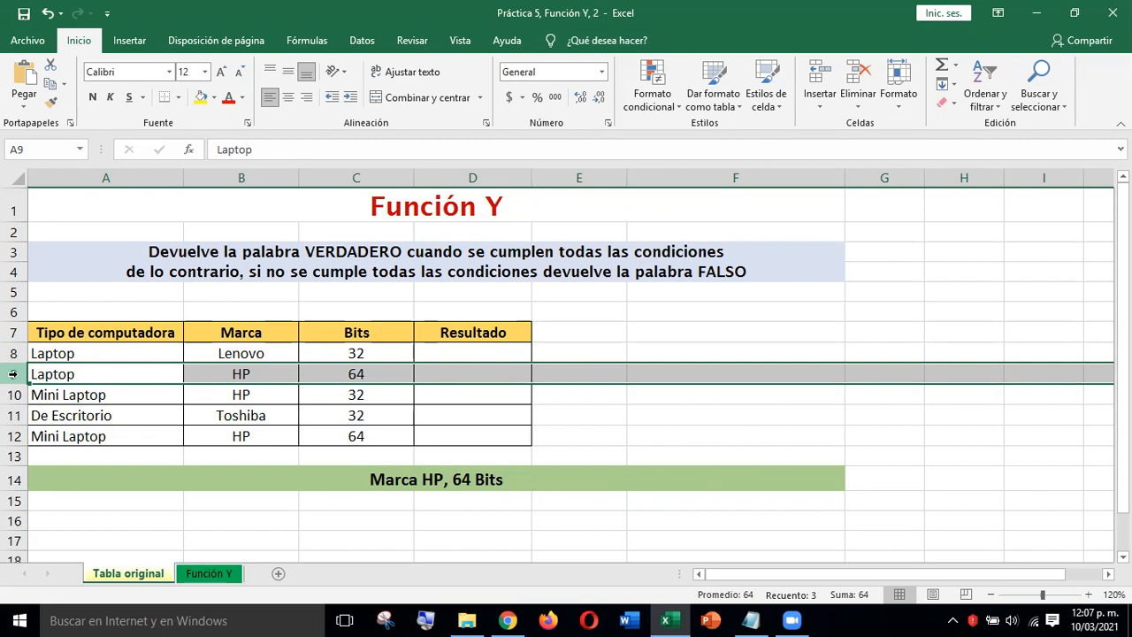
left_click_drag(212, 375, 174, 412)
left_click_drag(373, 375, 402, 336)
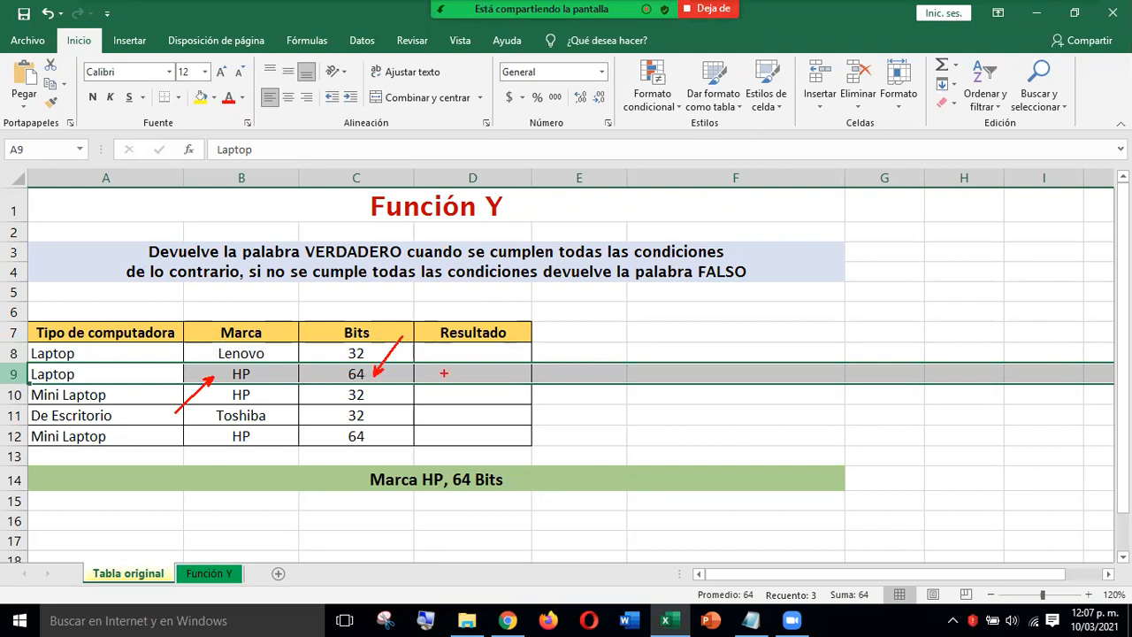
left_click_drag(444, 374, 466, 359)
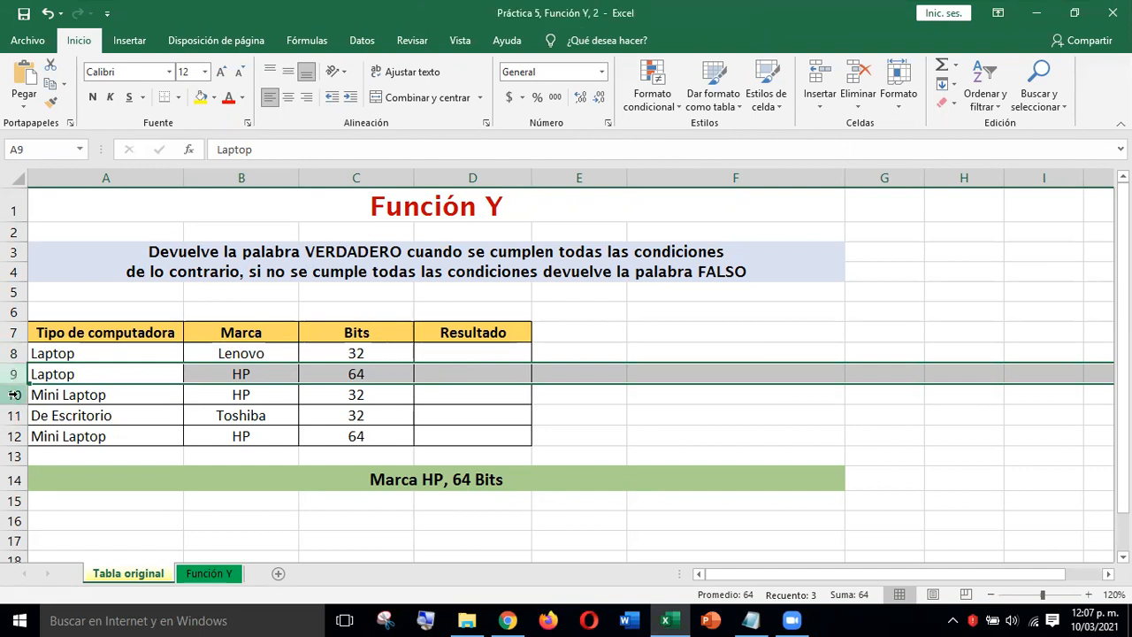
Check row 10 against the criteria, marking its Marca, Bits and Resultado cells in red and undoing the last mark
left_click(15, 395)
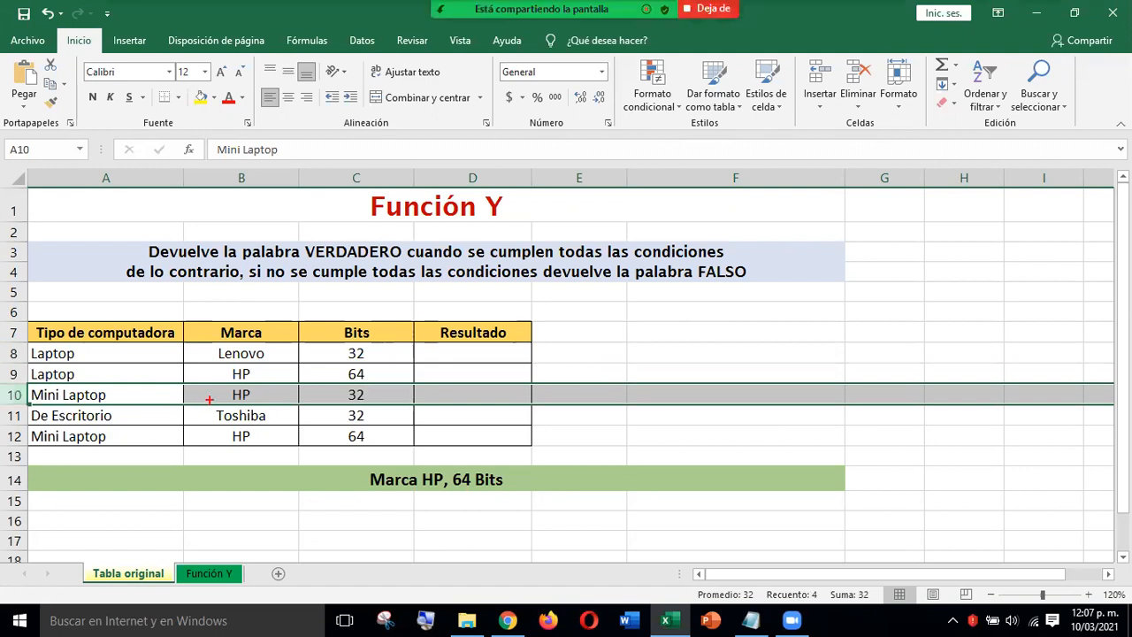
left_click_drag(209, 400, 184, 435)
left_click_drag(379, 391, 391, 402)
mouse_move(486, 380)
left_mouse_down()
mouse_move(471, 398)
mouse_move(464, 391)
mouse_move(485, 406)
left_mouse_up()
key("ctrl+z")
Check rows 11 and 12, annotating row 12 with red arrows at HP and 64 and a V under Resultado, and clear the annotations
left_click(13, 414)
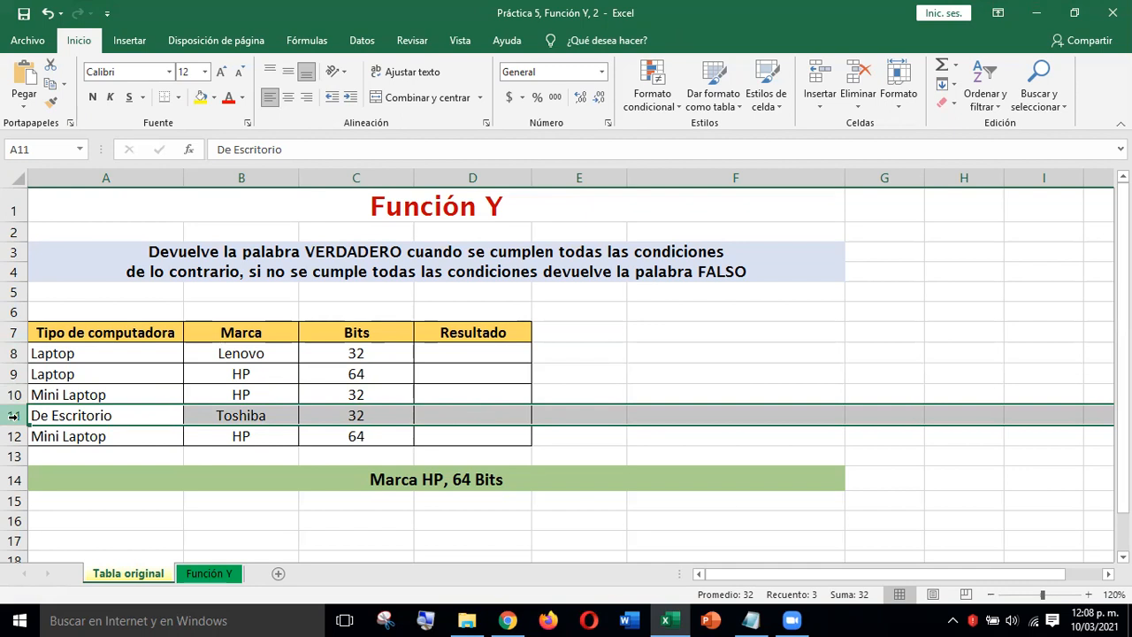
left_click(13, 436)
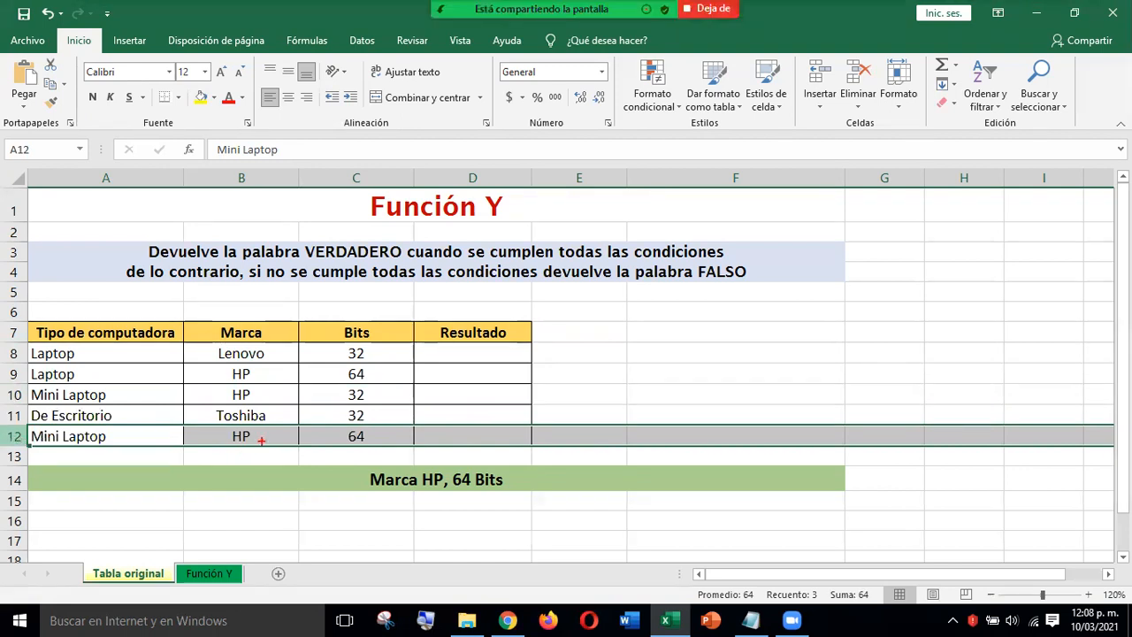
left_click_drag(216, 440, 183, 482)
left_click_drag(334, 440, 301, 487)
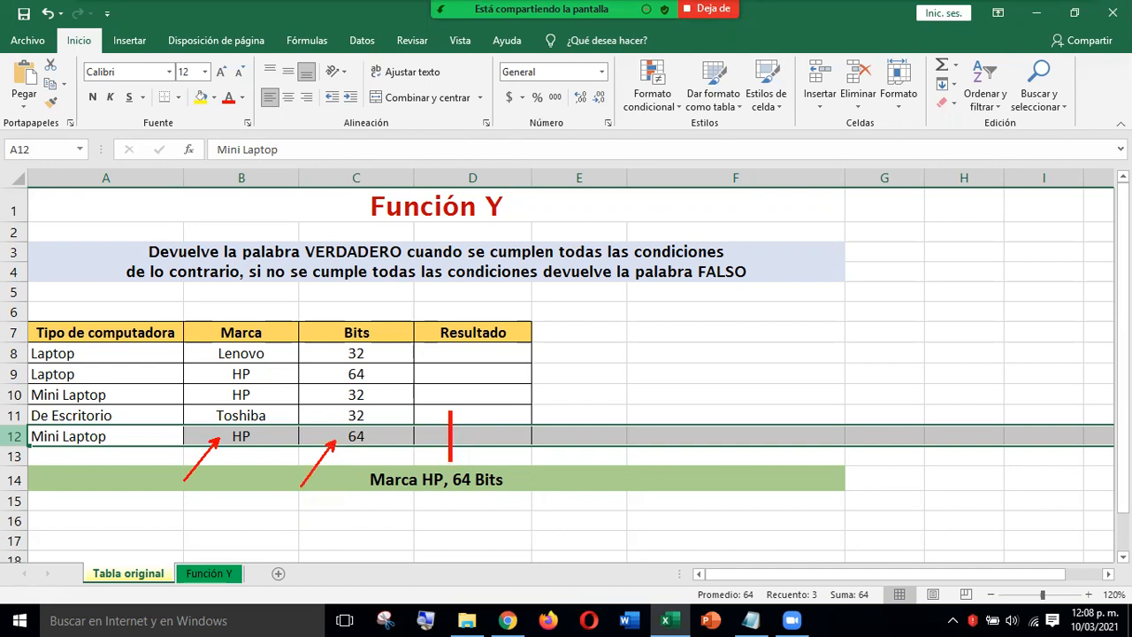
type("V")
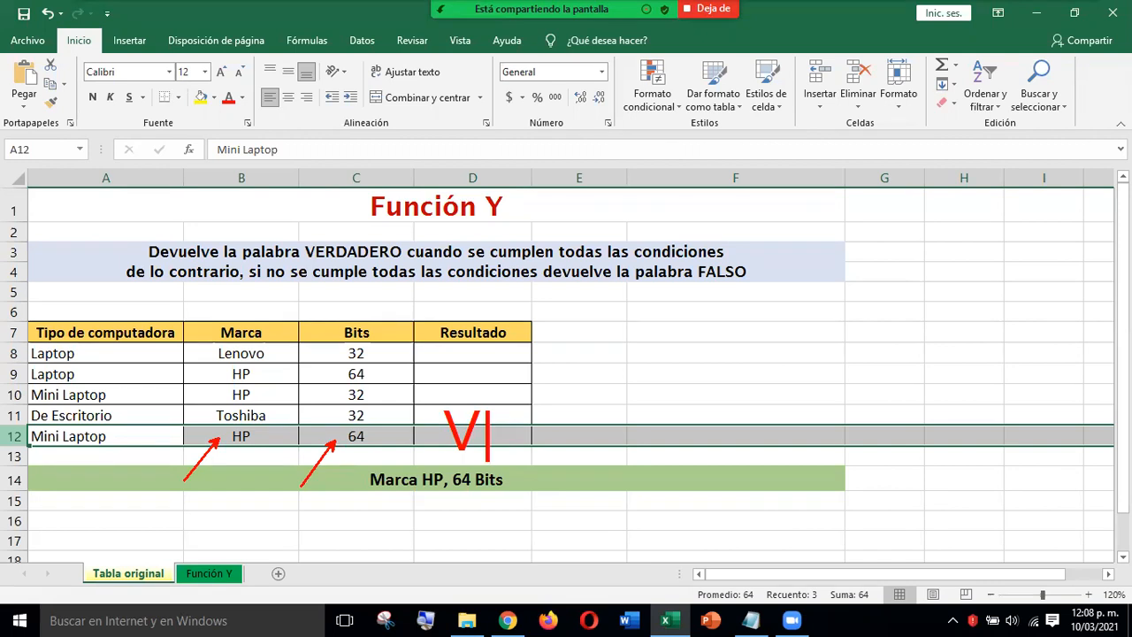
key("Escape")
key("Escape")
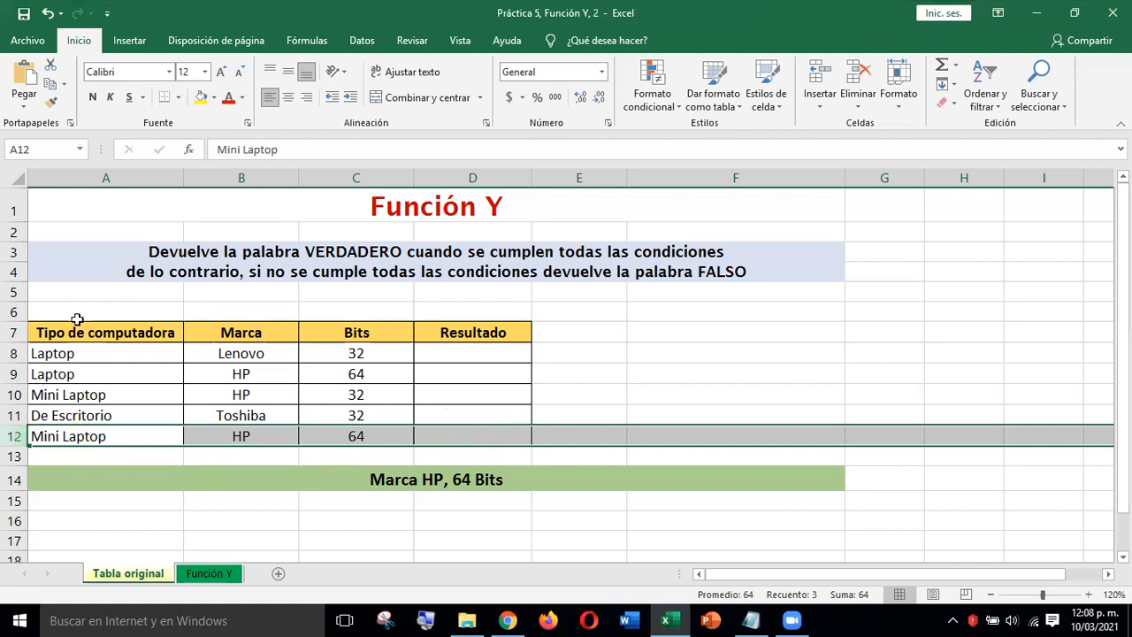
Start a Y formula in cell D8 with the first condition B8="HP", followed by a comma
left_click(504, 351)
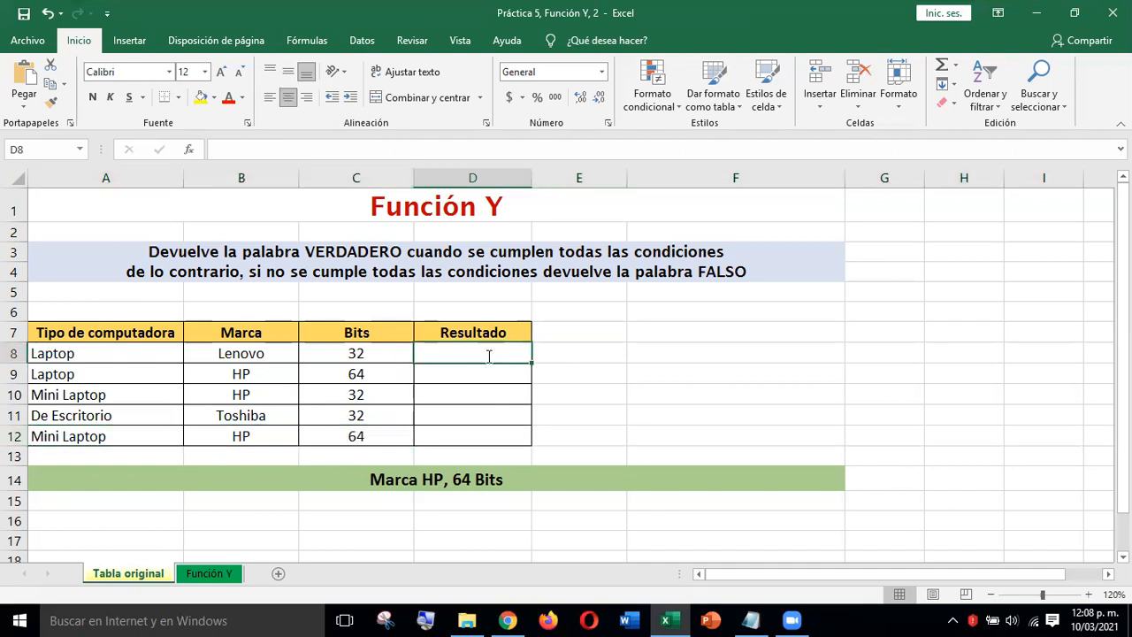
type("=")
left_click(279, 150)
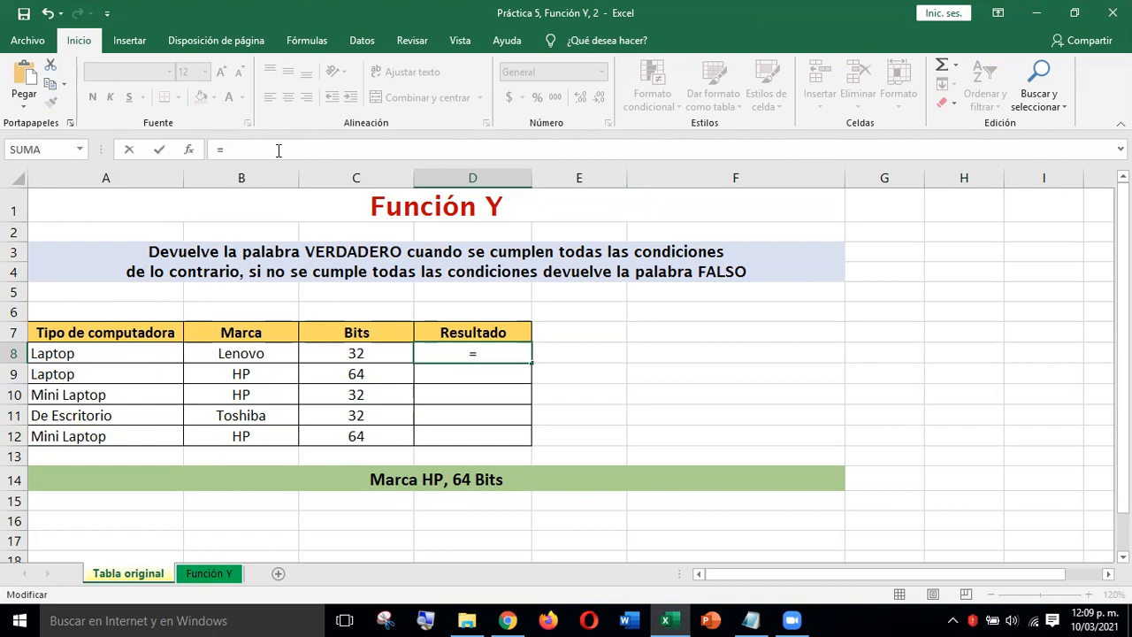
type("Y")
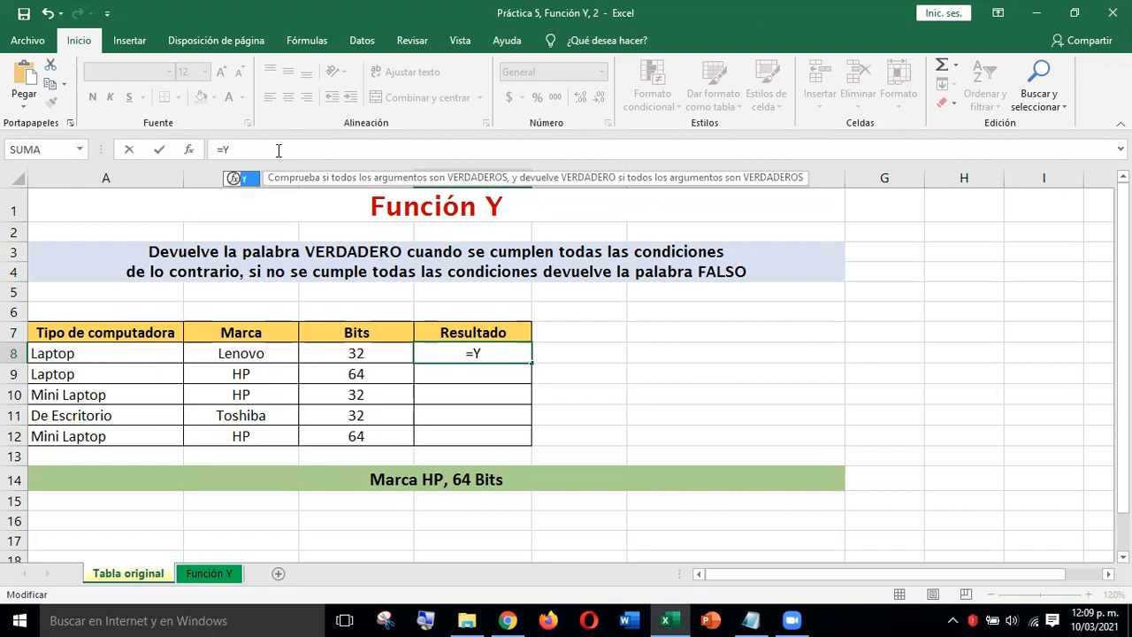
type("(")
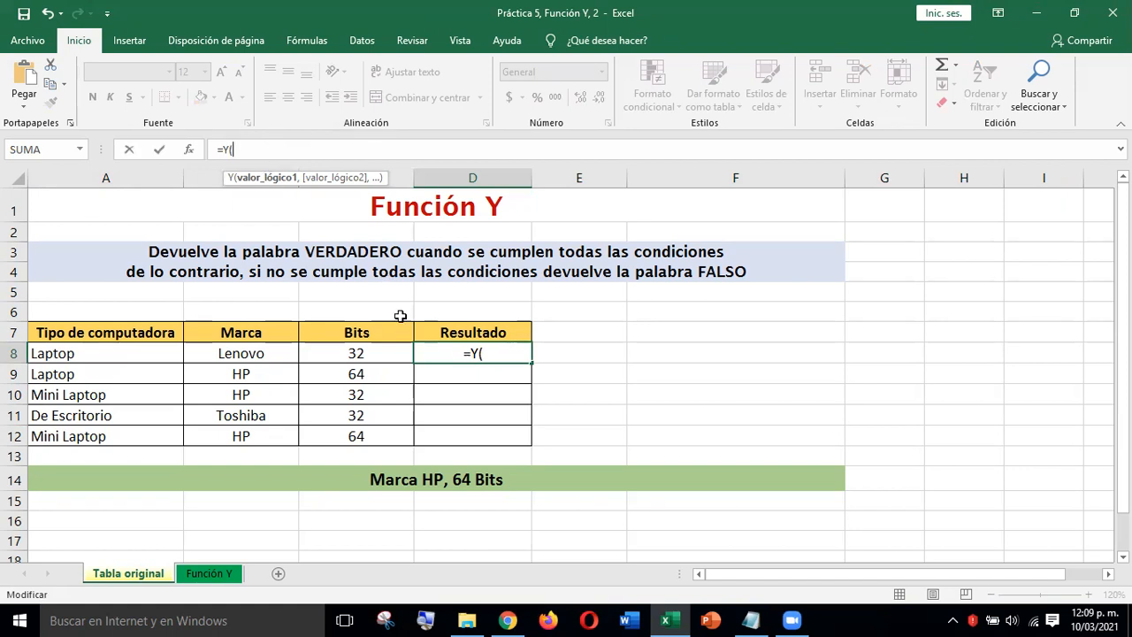
left_click(251, 354)
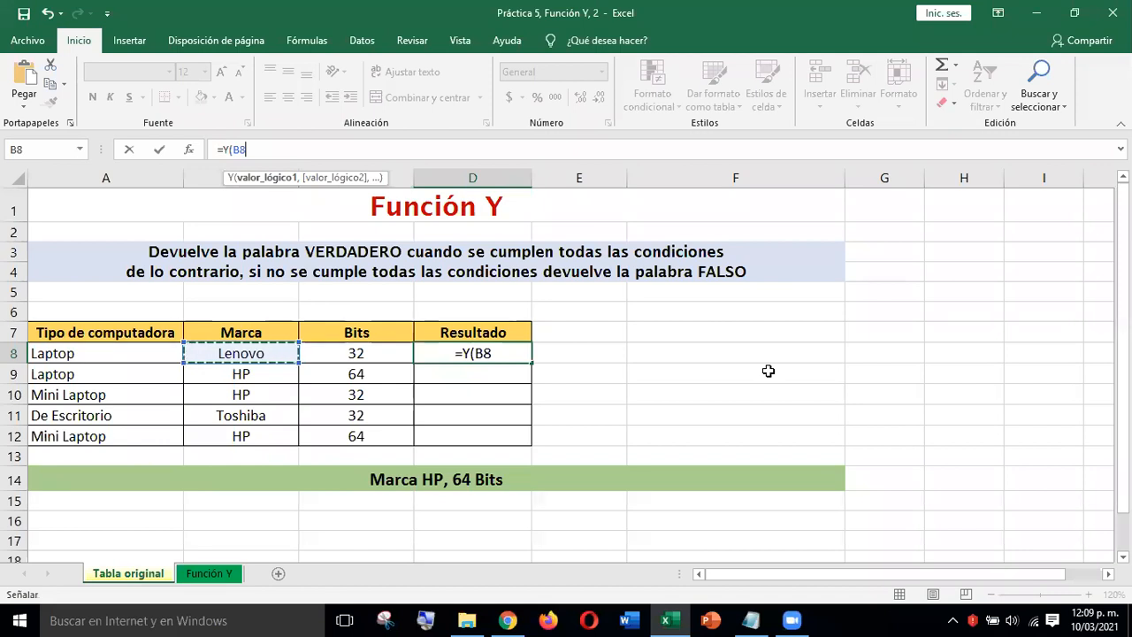
type("=")
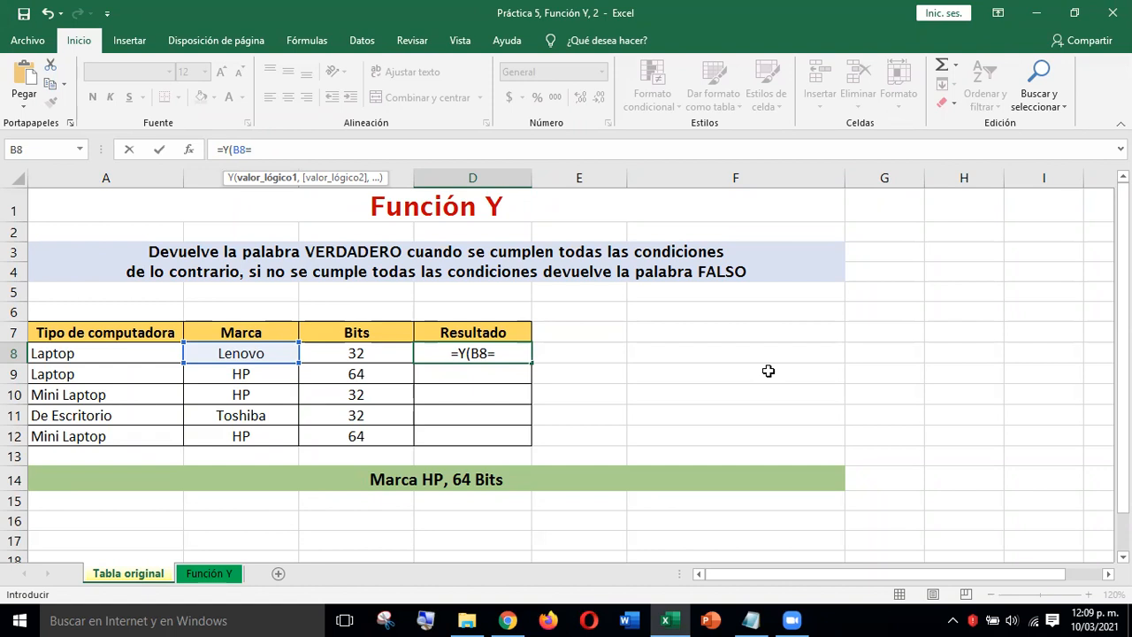
type("\"HP\"")
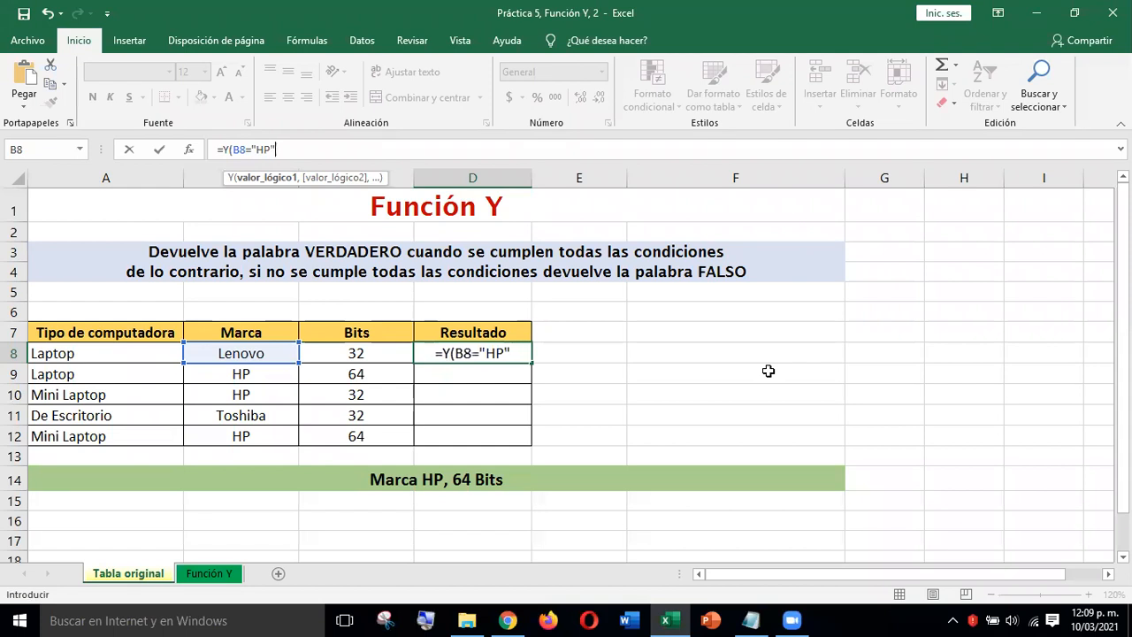
type(",")
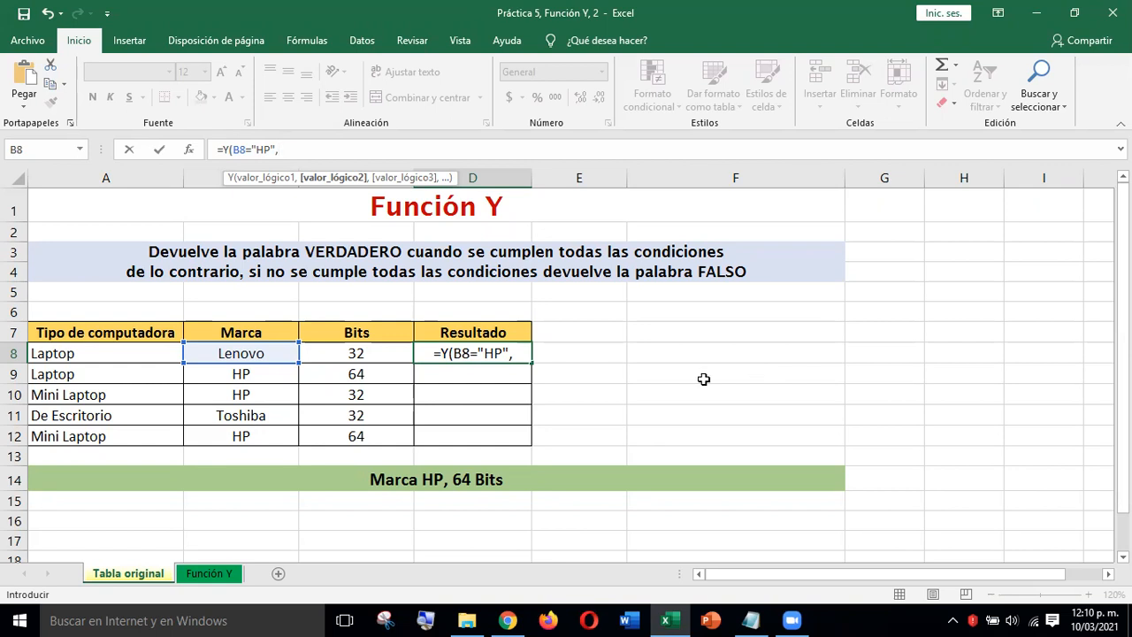
Add the second condition C8=64 to the D8 formula and close the parenthesis
left_click(373, 352)
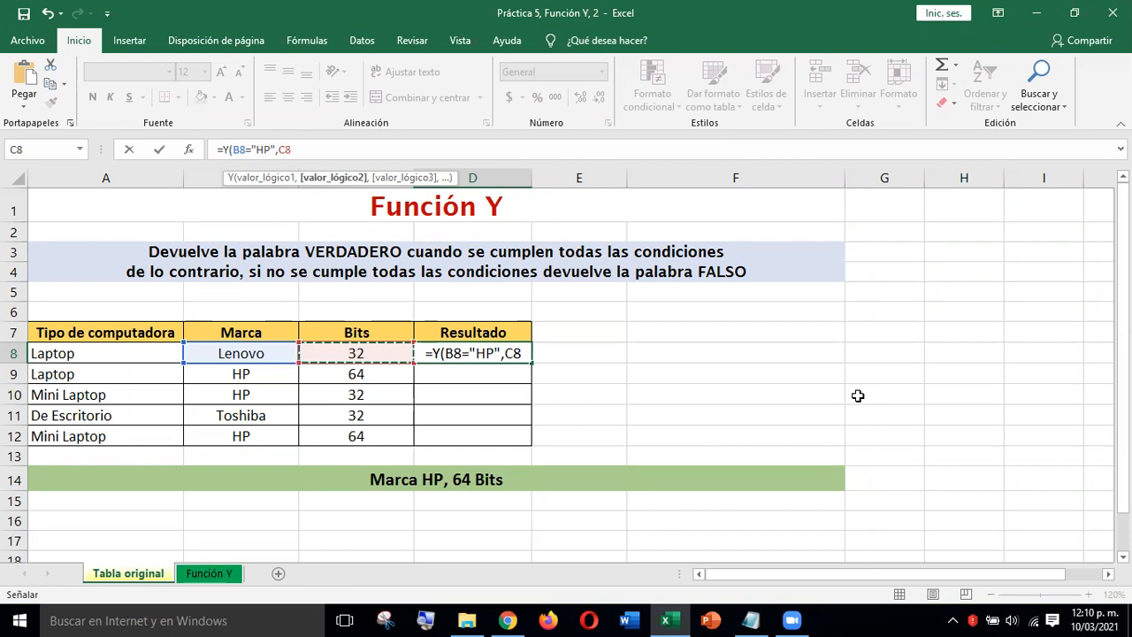
type("=")
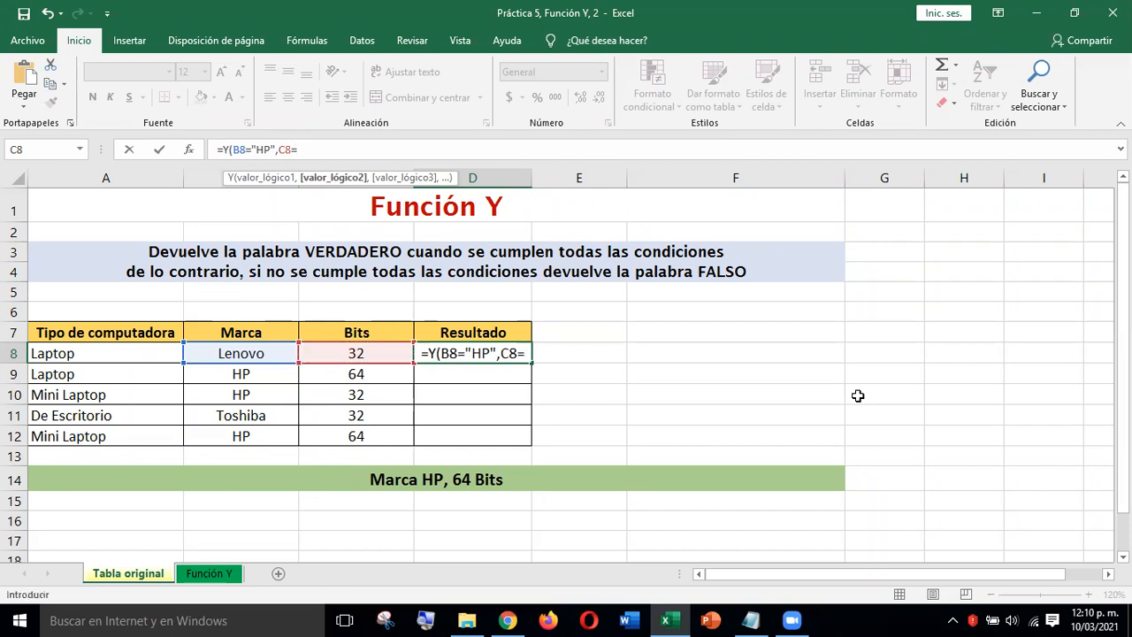
type("64")
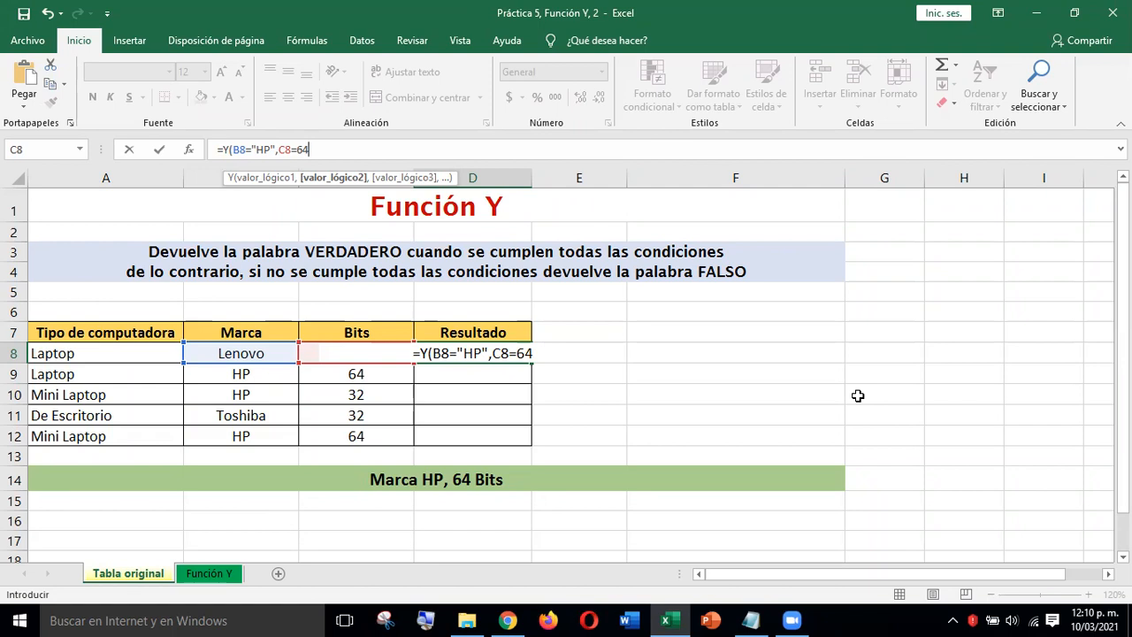
type(")")
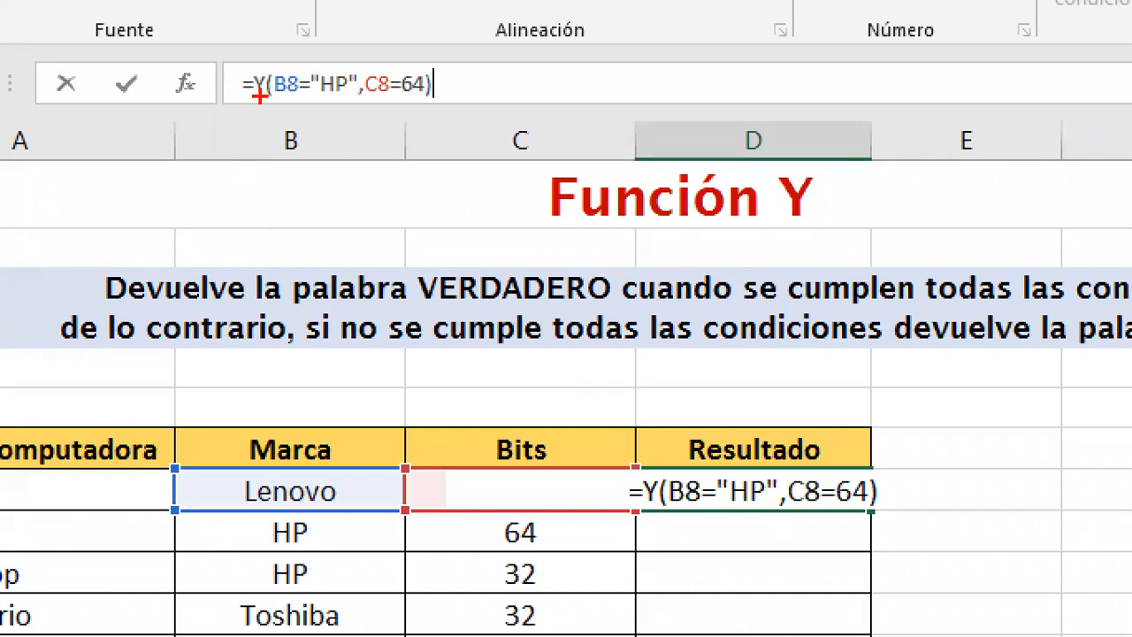
Point red arrows at B8=, C8= and HP in the D8 formula, clear them and commit the formula
left_click_drag(304, 95, 245, 196)
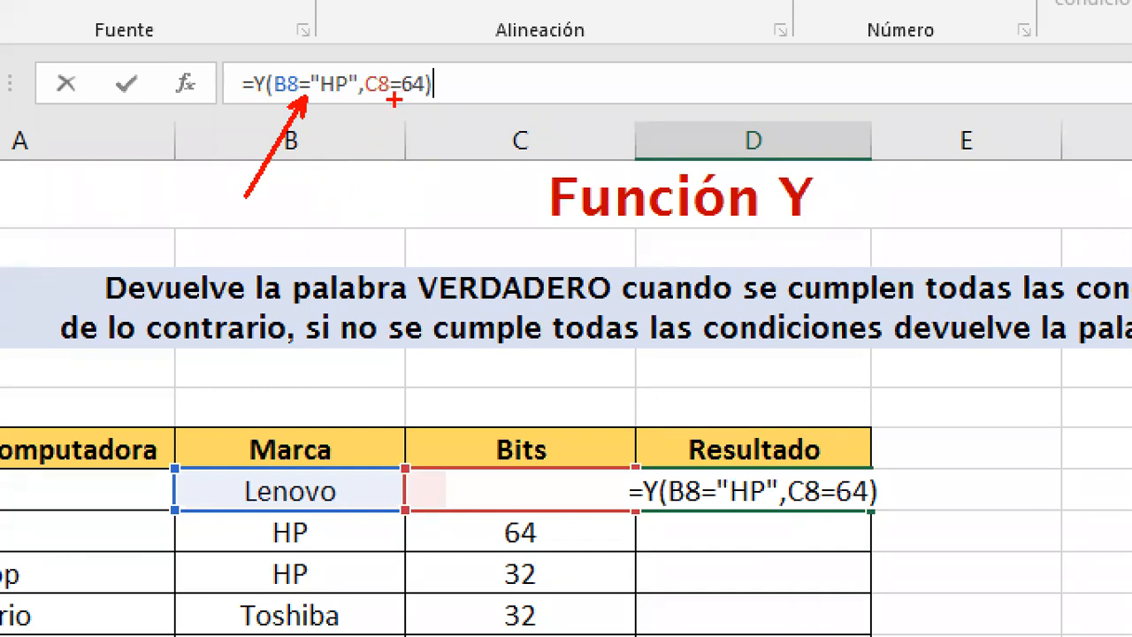
mouse_move(393, 100)
left_mouse_down()
mouse_move(389, 133)
mouse_move(345, 203)
left_mouse_up()
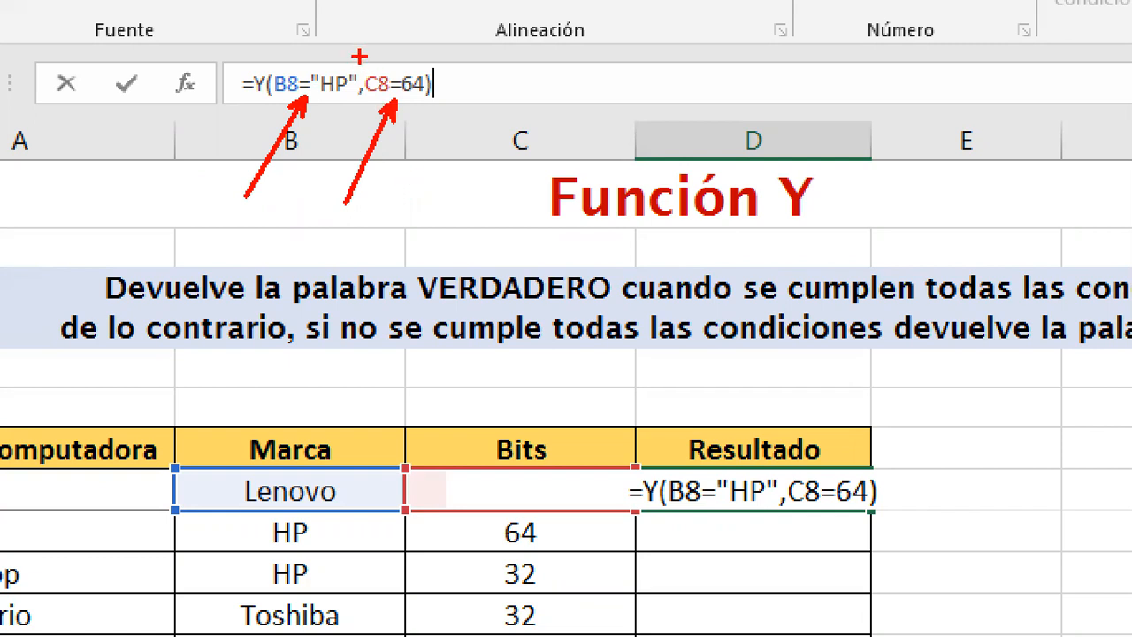
left_click_drag(332, 65, 359, 9)
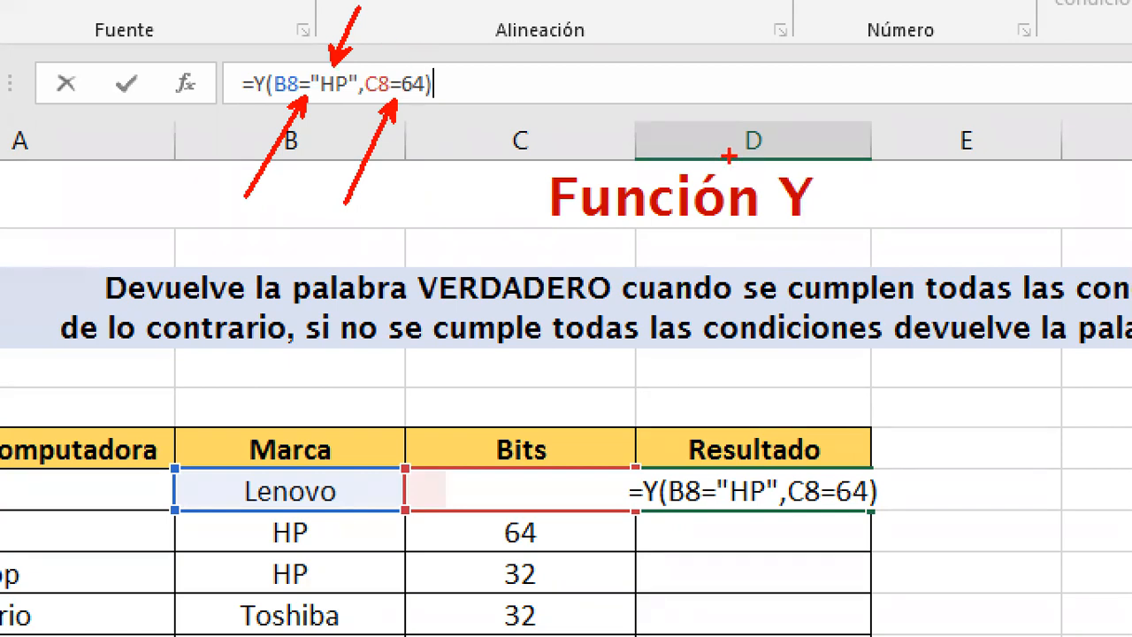
key("Escape")
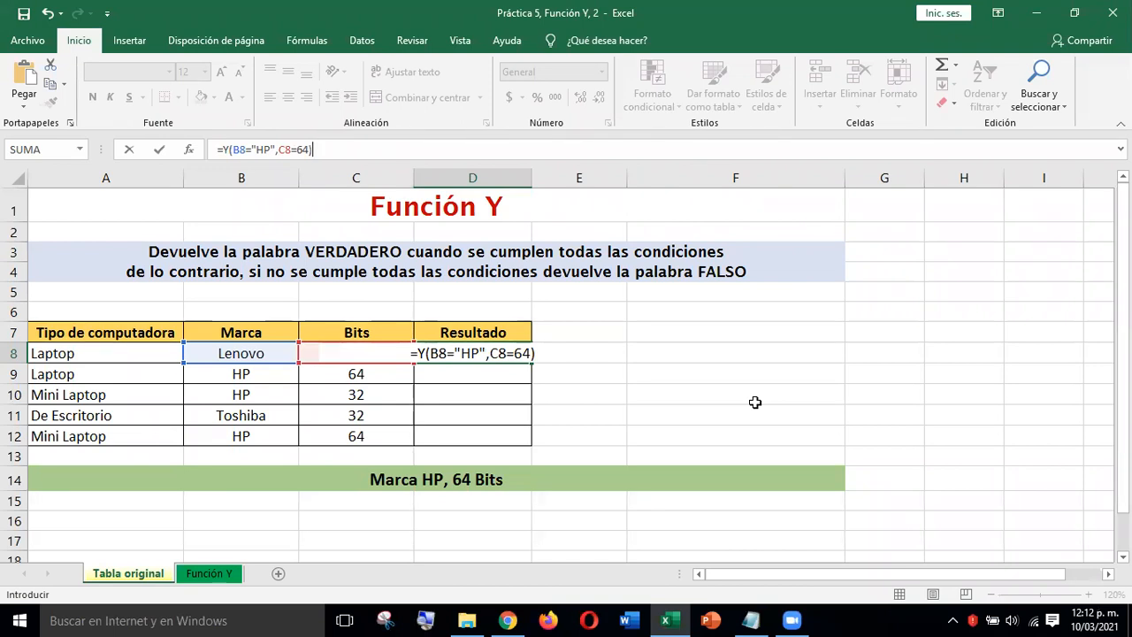
key("Return")
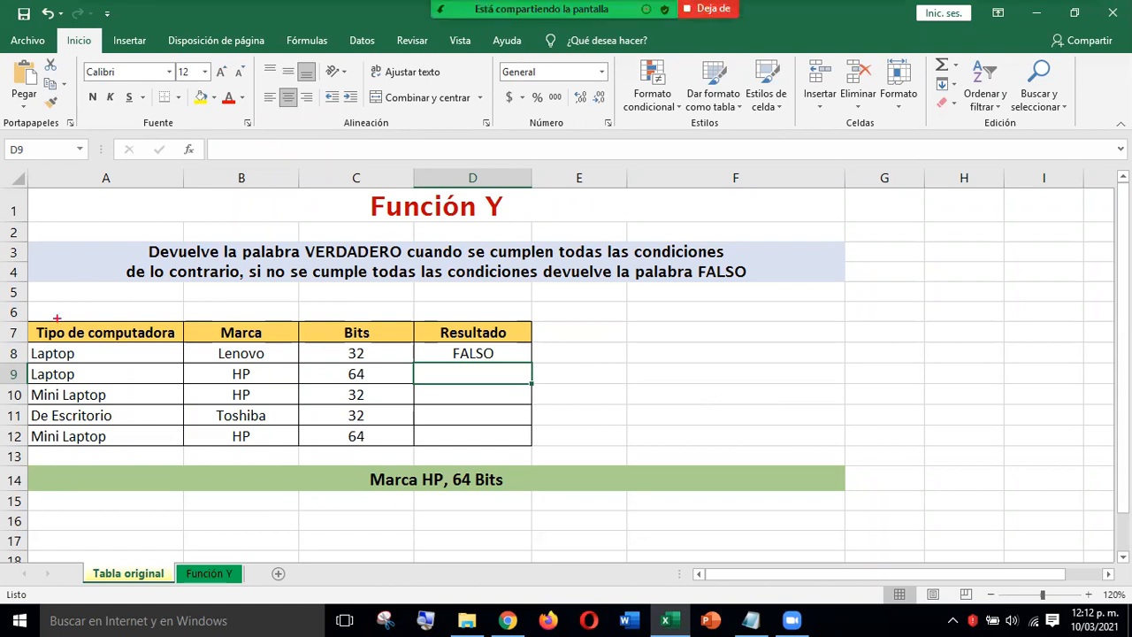
Check row 8 against the criteria, framing it in red with arrows at Lenovo and 32, and clear the annotations
mouse_move(30, 343)
left_mouse_down()
mouse_move(203, 374)
mouse_move(520, 365)
left_mouse_up()
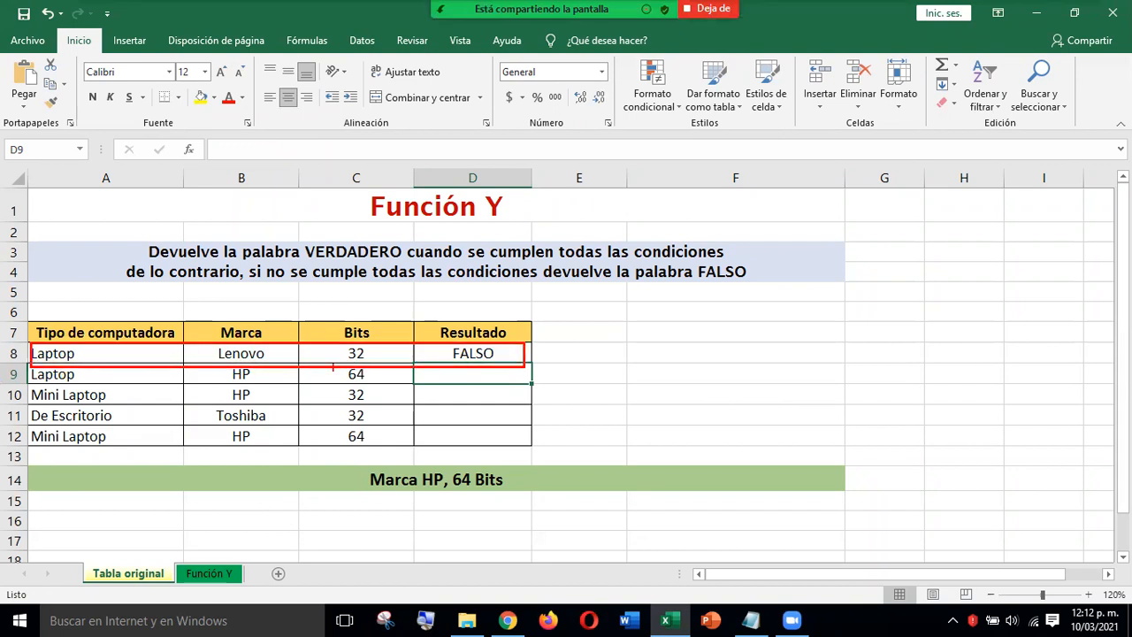
left_click_drag(212, 356, 168, 402)
left_click_drag(382, 352, 440, 272)
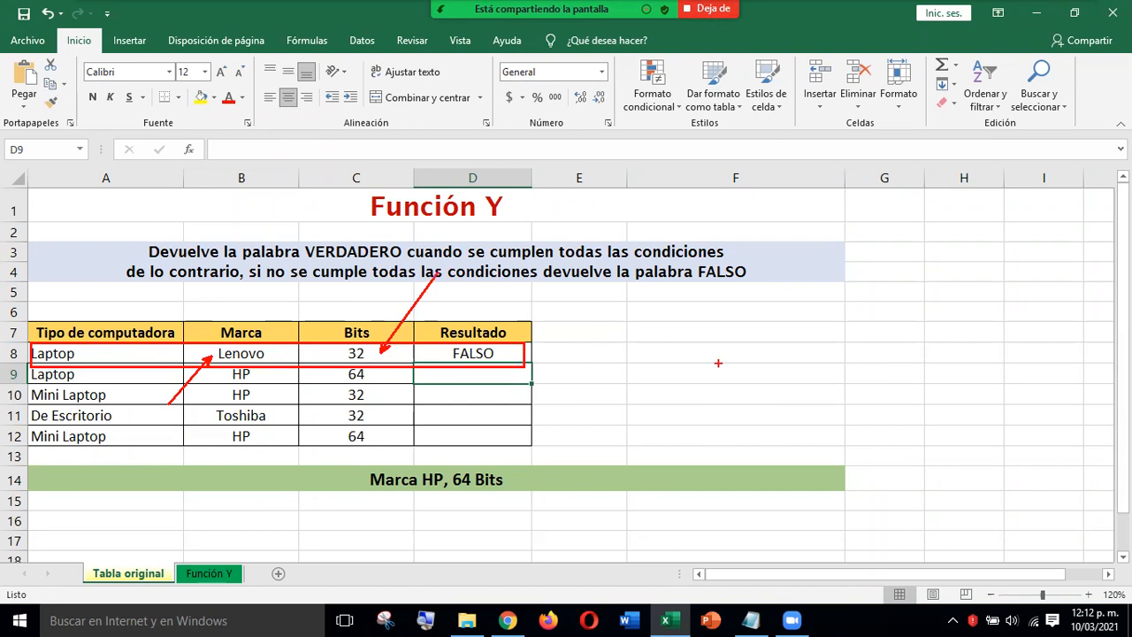
key("Escape")
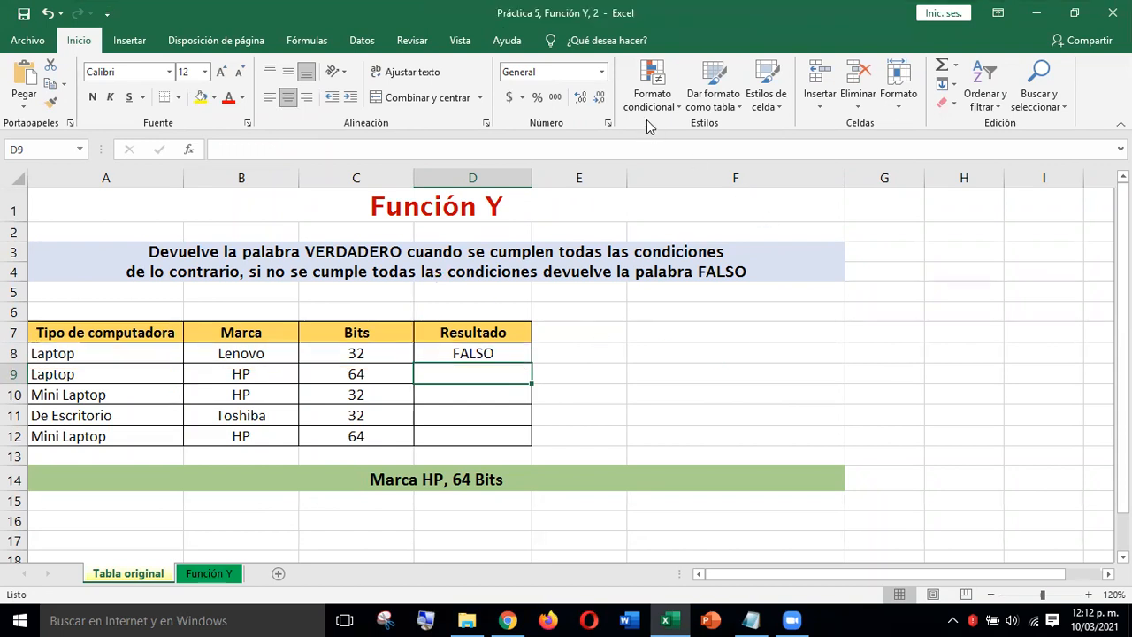
Compare row 9 with the criteria in row 14, pointing red arrows at HP and 64 in both rows, and clear the annotations
left_click(13, 374)
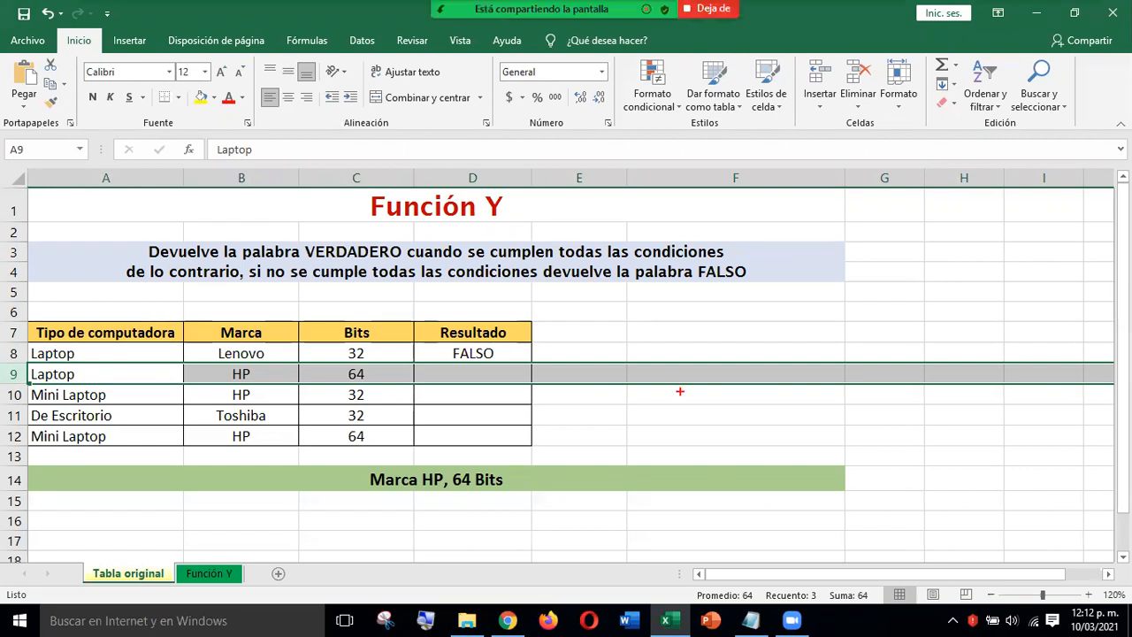
left_click_drag(197, 416, 219, 375)
left_click_drag(415, 485, 388, 539)
left_click_drag(334, 375, 318, 404)
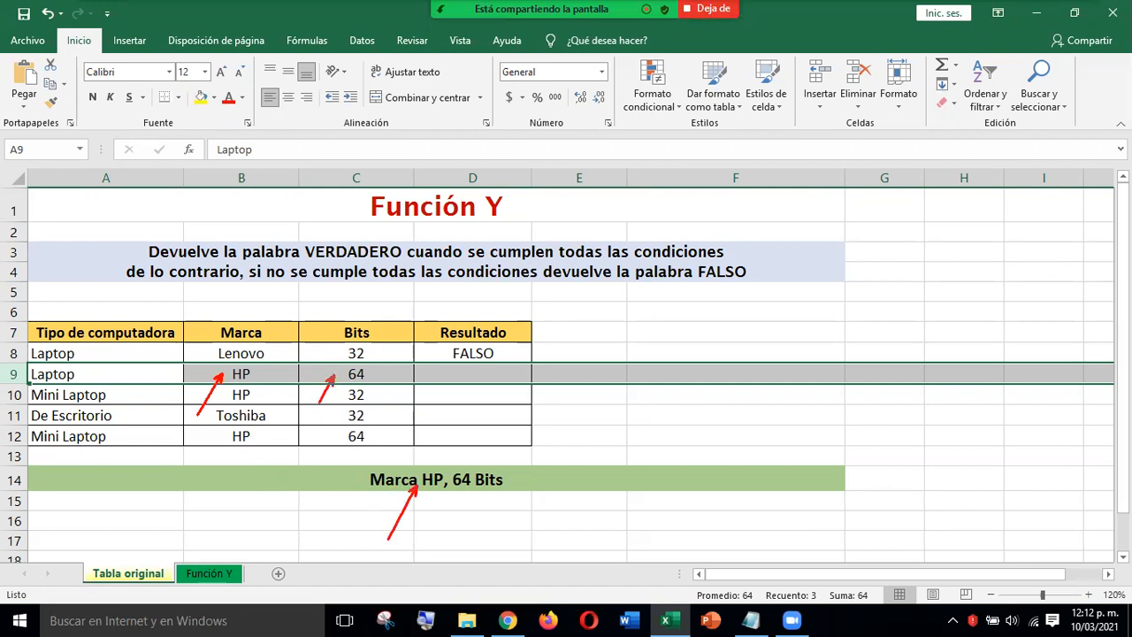
left_click_drag(460, 495, 486, 529)
key("Escape")
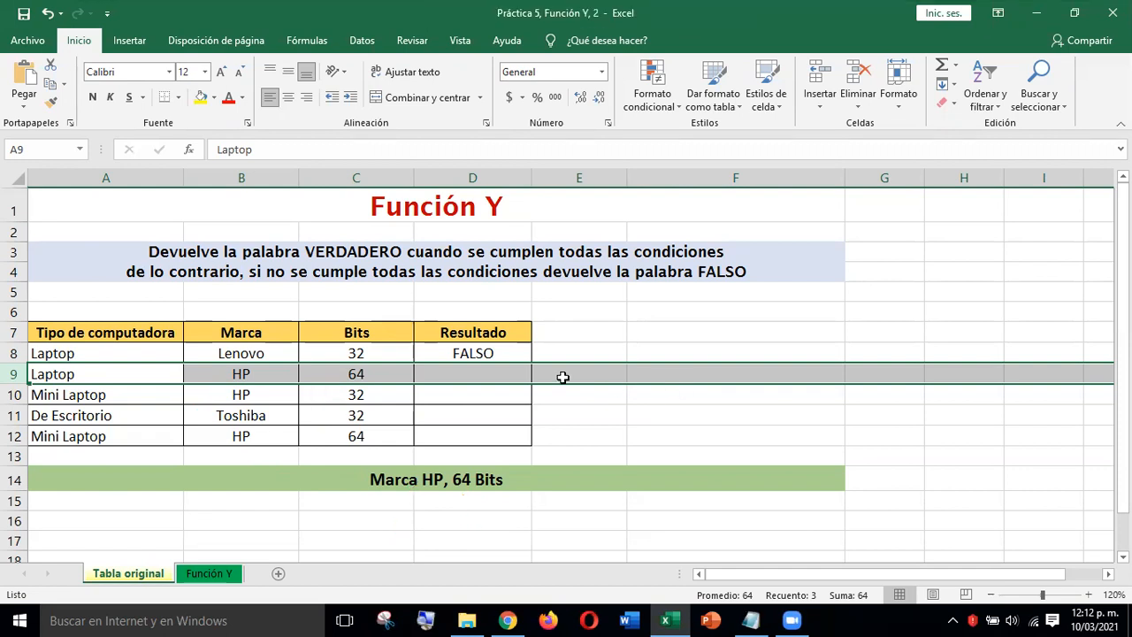
Start a Y formula in cell D9 with the first condition B9="HP", followed by a comma
left_click(466, 371)
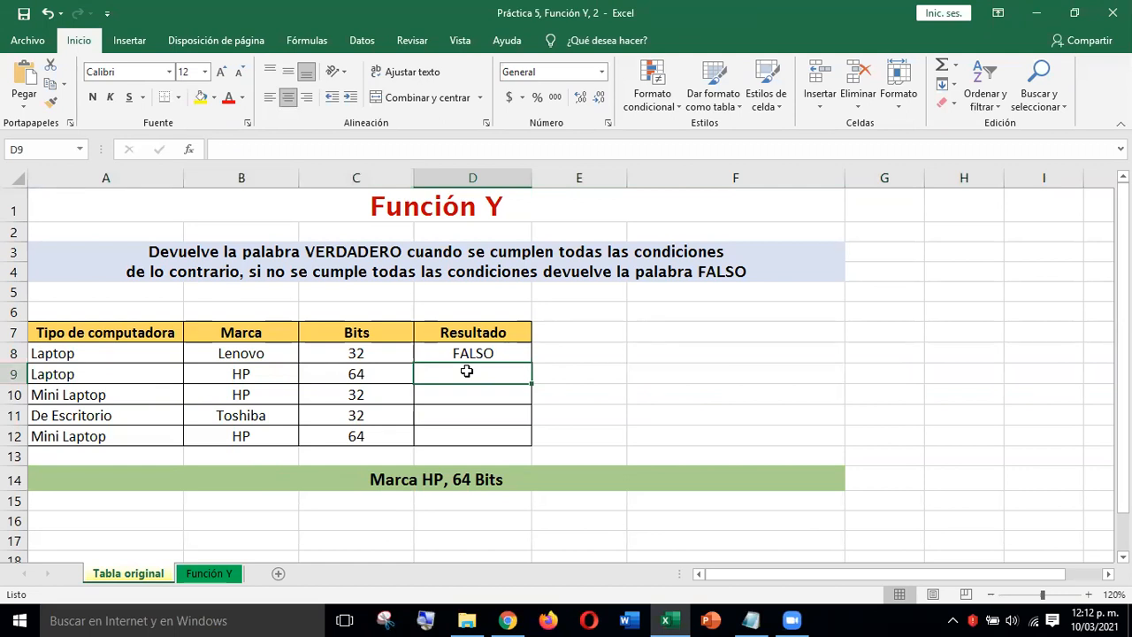
type("=")
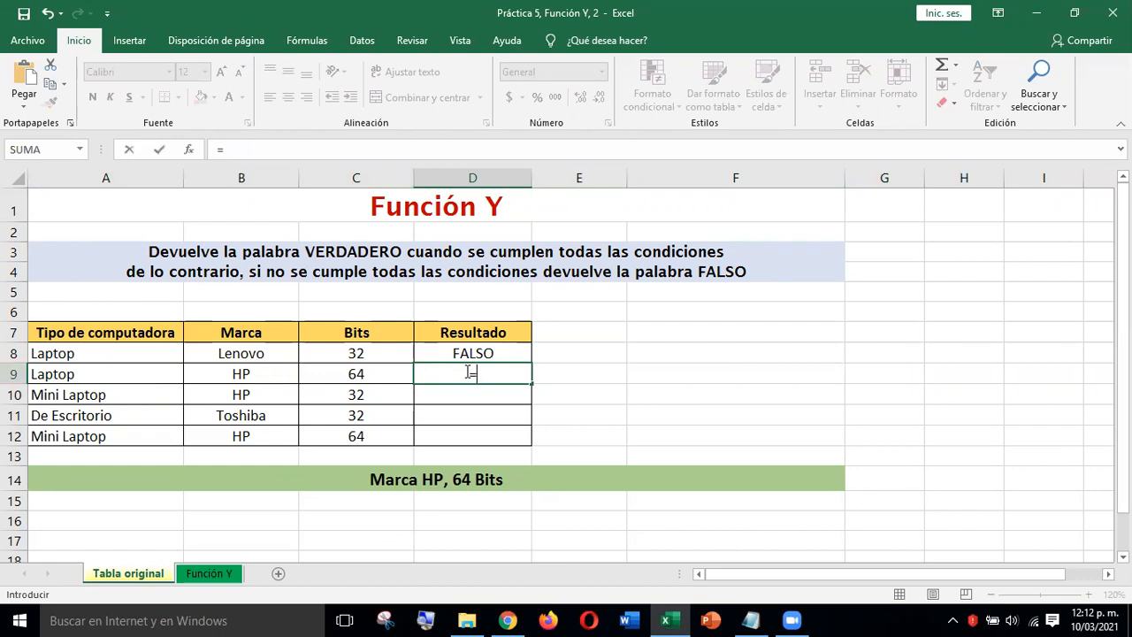
type("Y(")
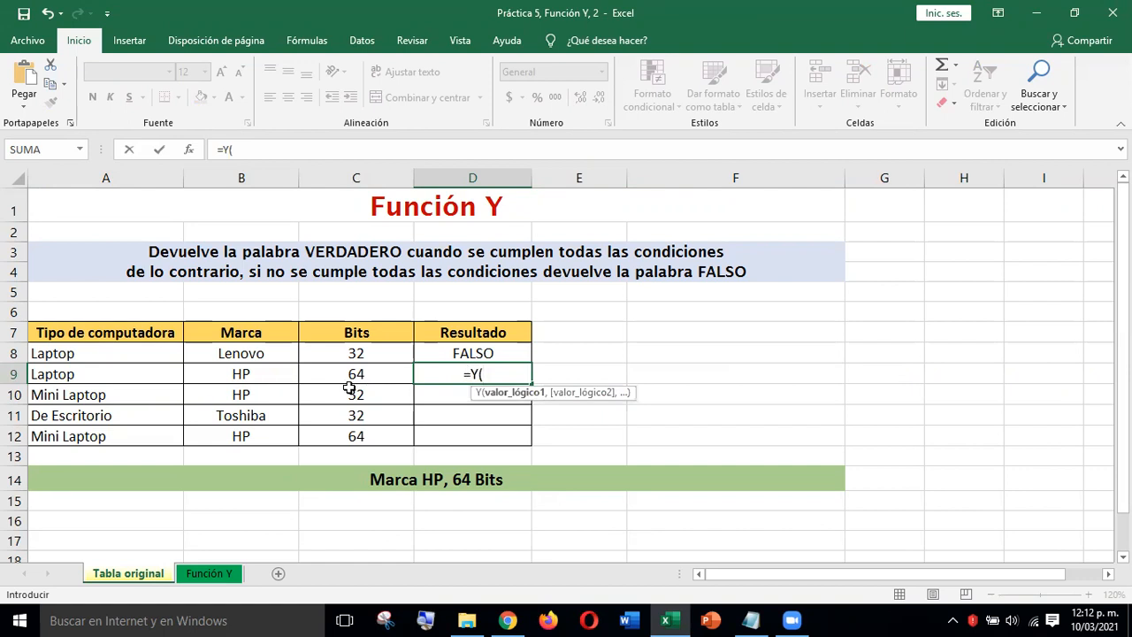
left_click(267, 375)
left_click(263, 153)
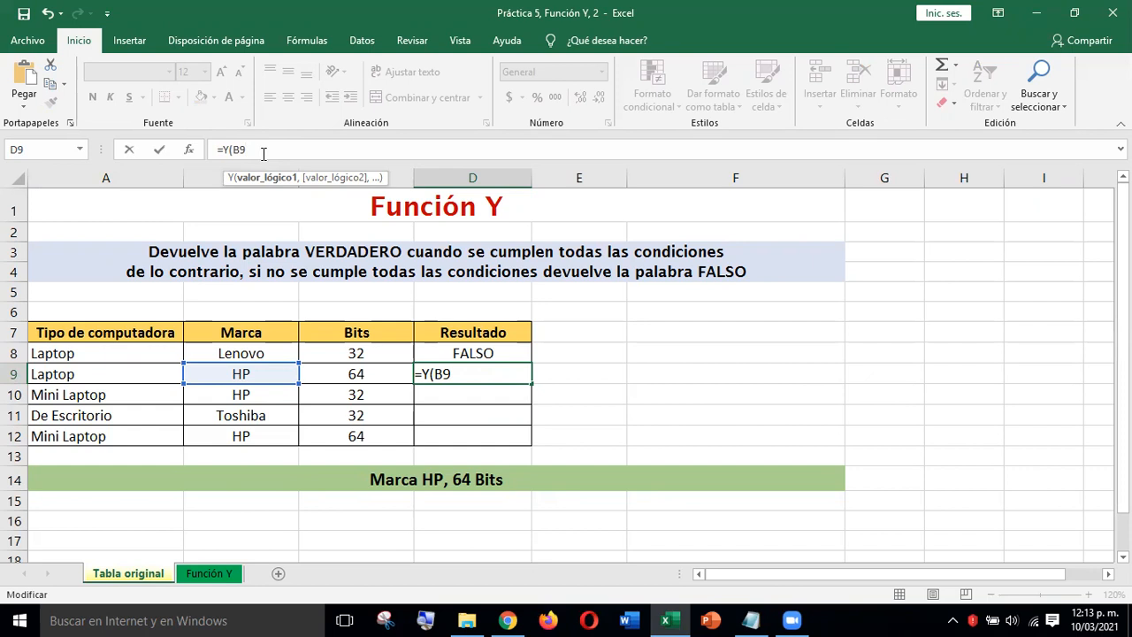
type("=\"HP\",")
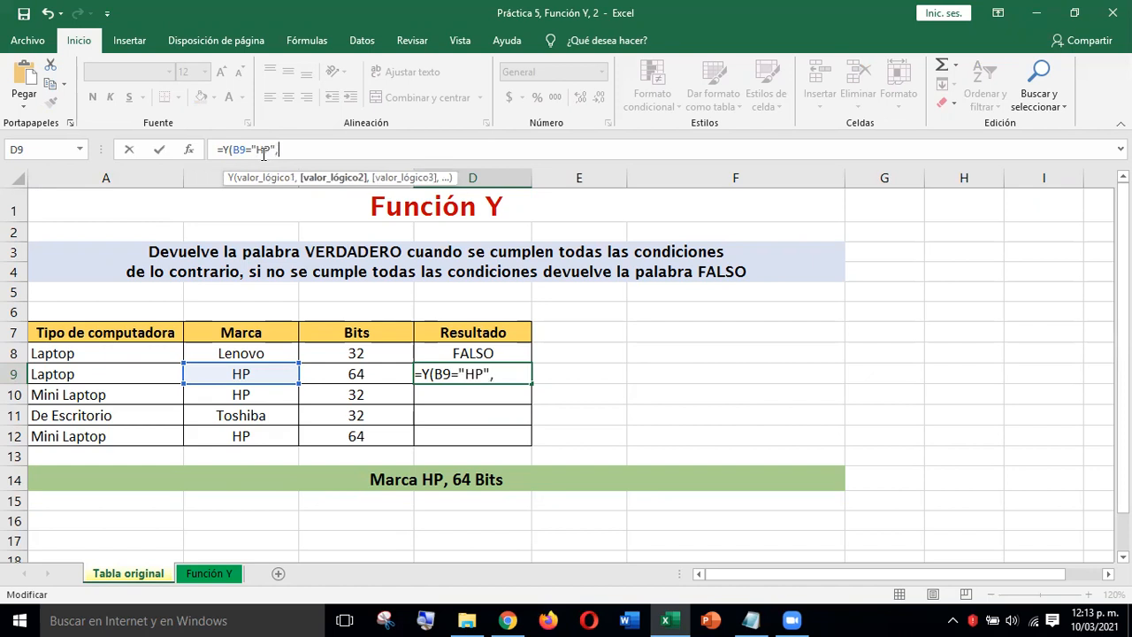
Complete the D9 formula with the second condition C9=64 and commit it
left_click(360, 375)
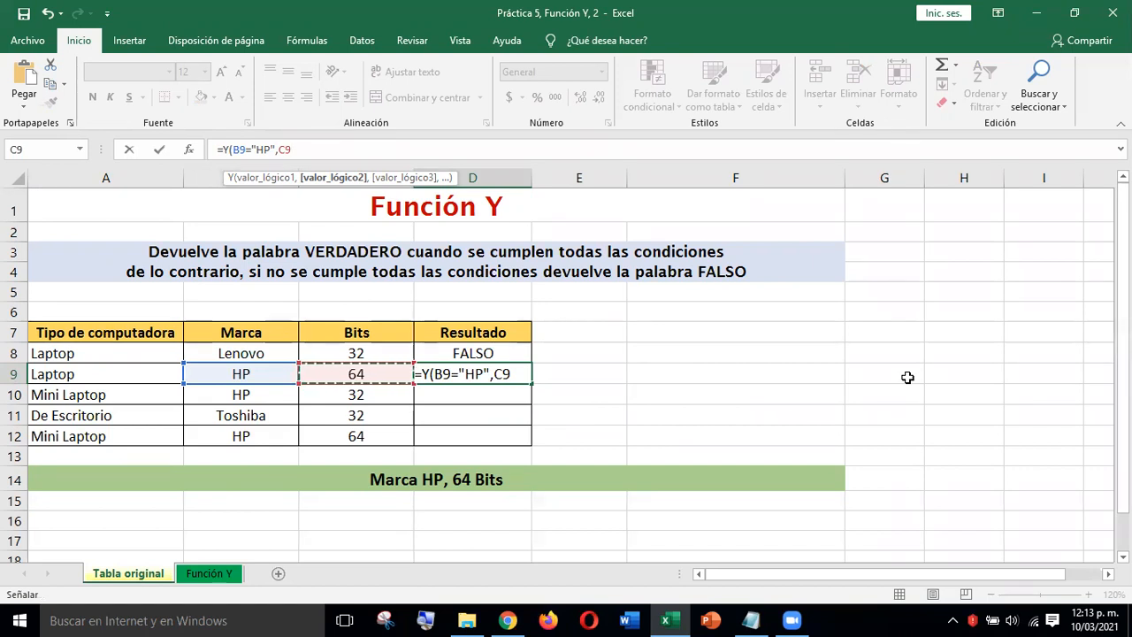
type("=")
type("6")
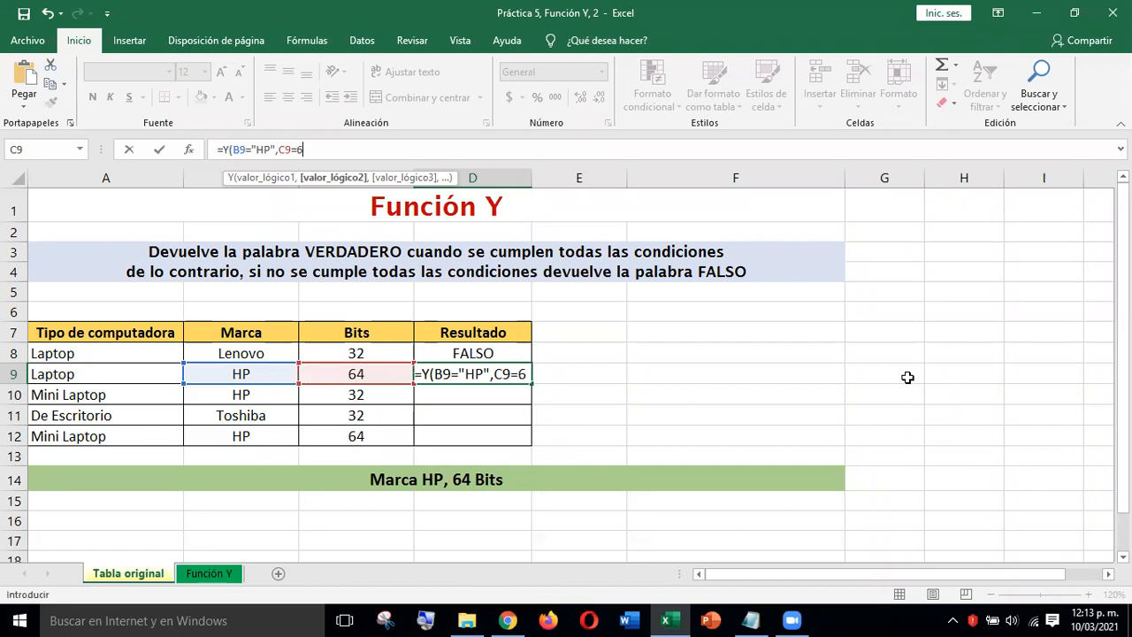
type("4)")
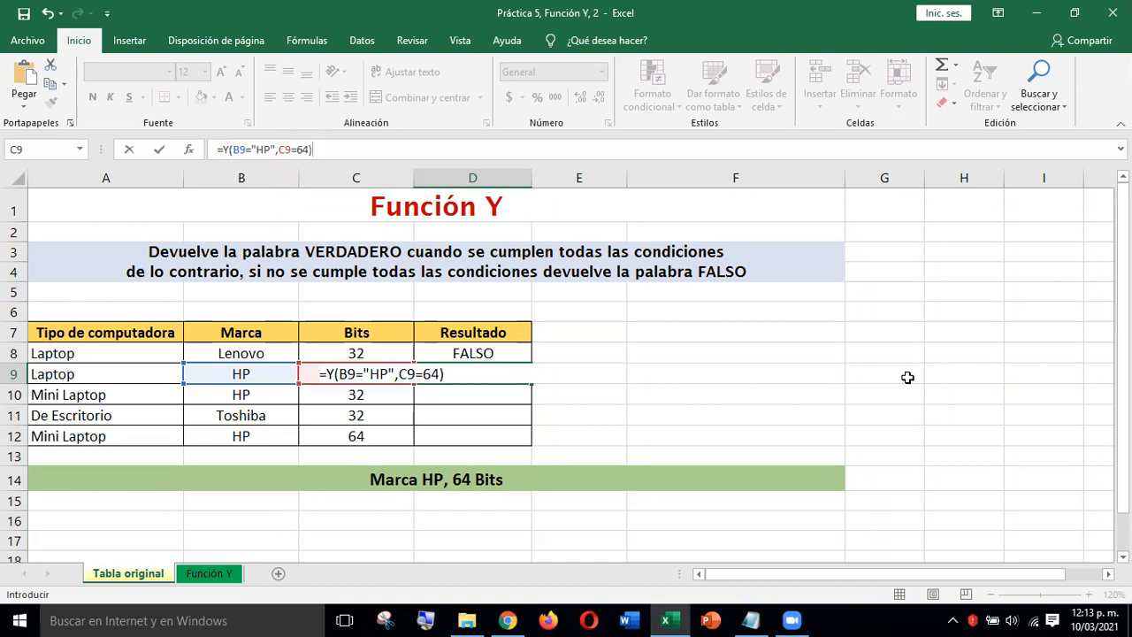
key("Return")
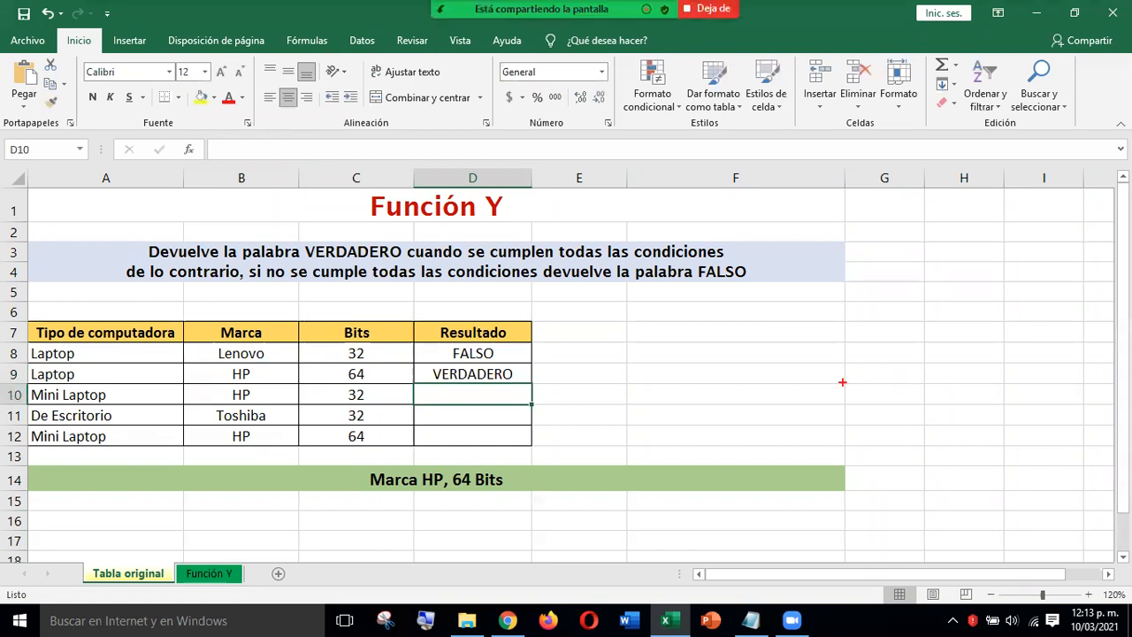
Check the result in row 9 by pointing red arrows at its HP and 64 values, and clear the annotations
left_click_drag(221, 373, 175, 439)
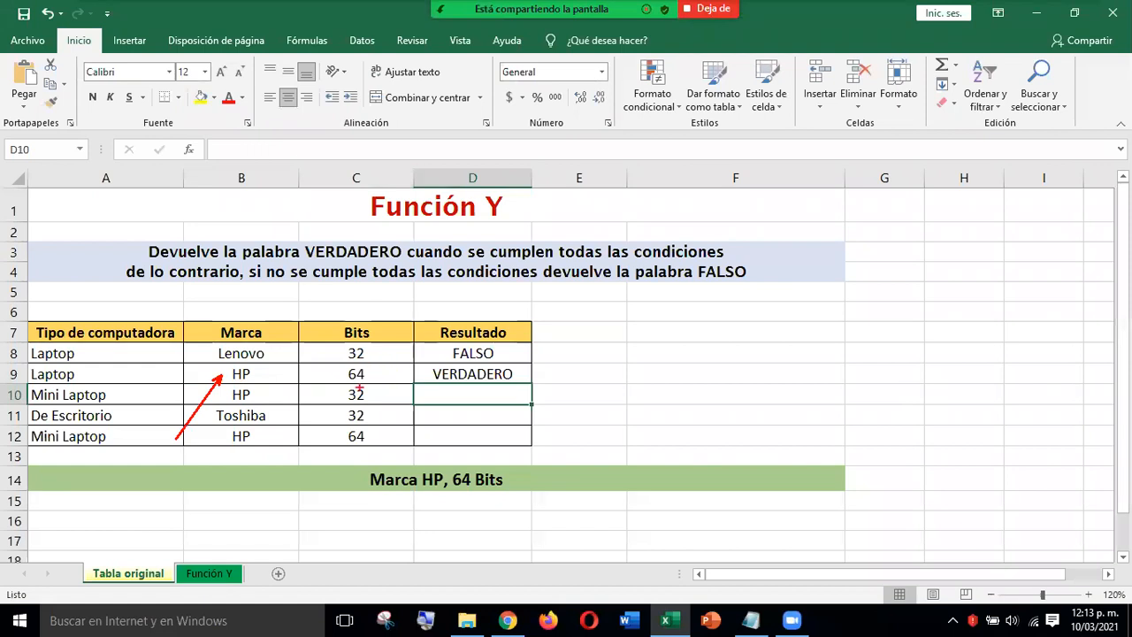
left_click_drag(376, 375, 412, 323)
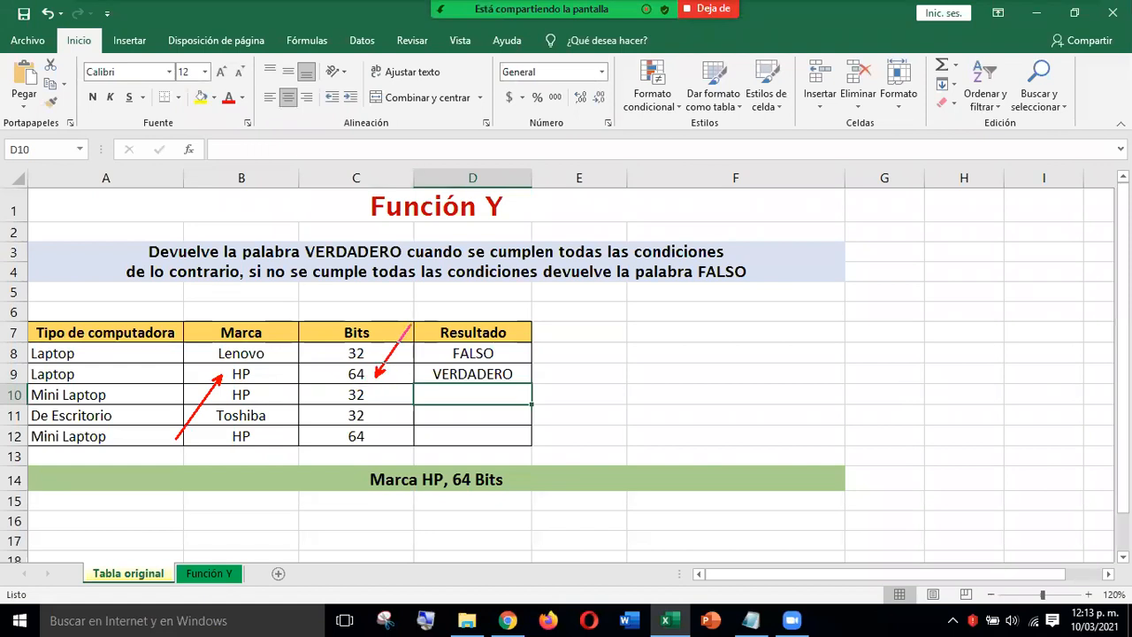
left_click(936, 497)
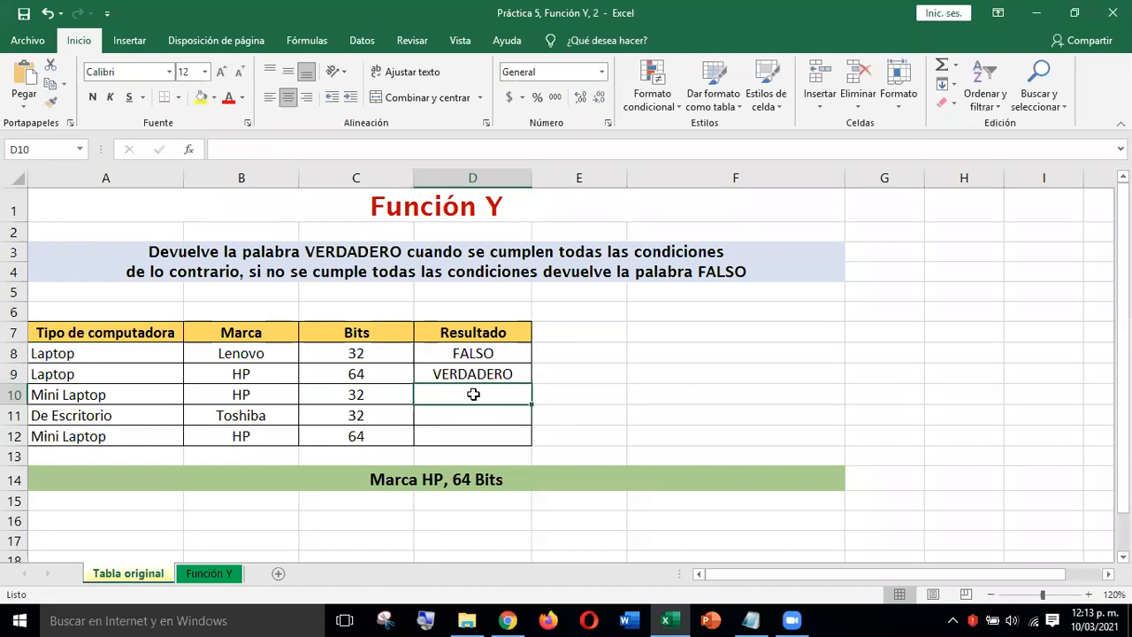
Compare row 10 with the criteria, boxing HP with an arrow and 32 with an X, note F for the result, and clear the annotations
left_click(13, 395)
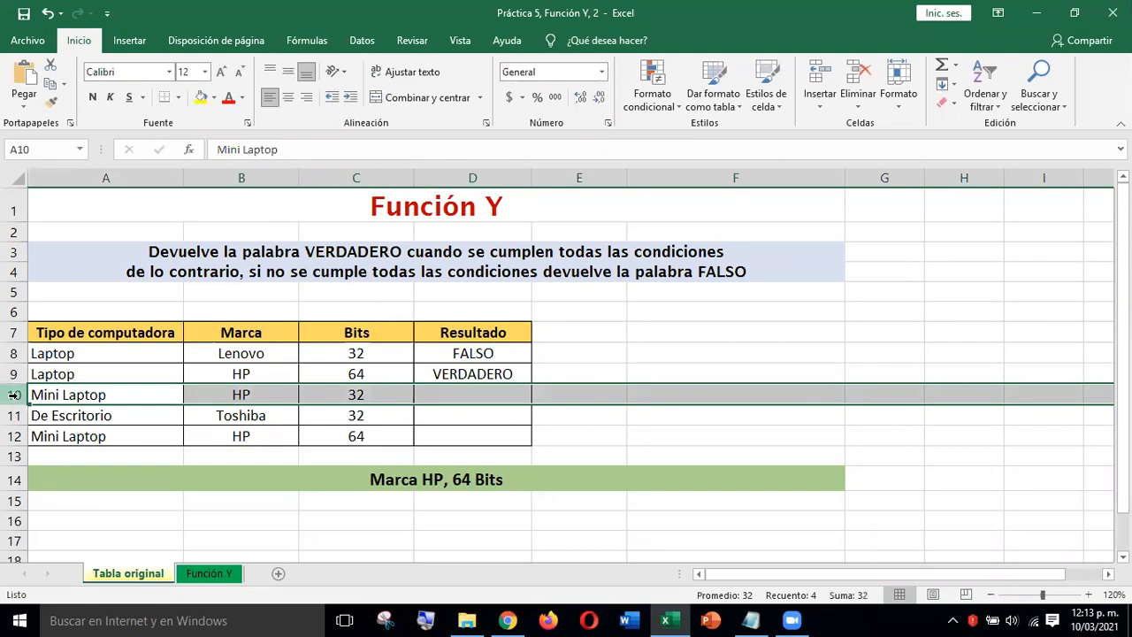
mouse_move(203, 386)
left_mouse_down()
mouse_move(278, 407)
mouse_move(164, 465)
left_mouse_up()
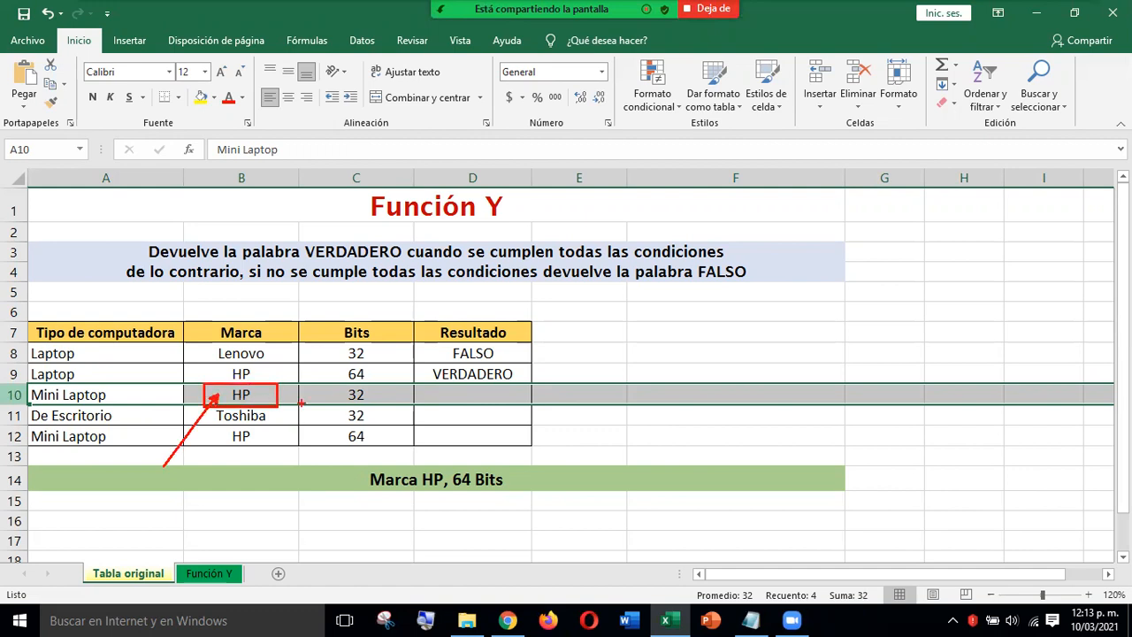
mouse_move(314, 384)
left_mouse_down()
mouse_move(395, 394)
mouse_move(399, 407)
mouse_move(380, 404)
mouse_move(395, 405)
left_mouse_up()
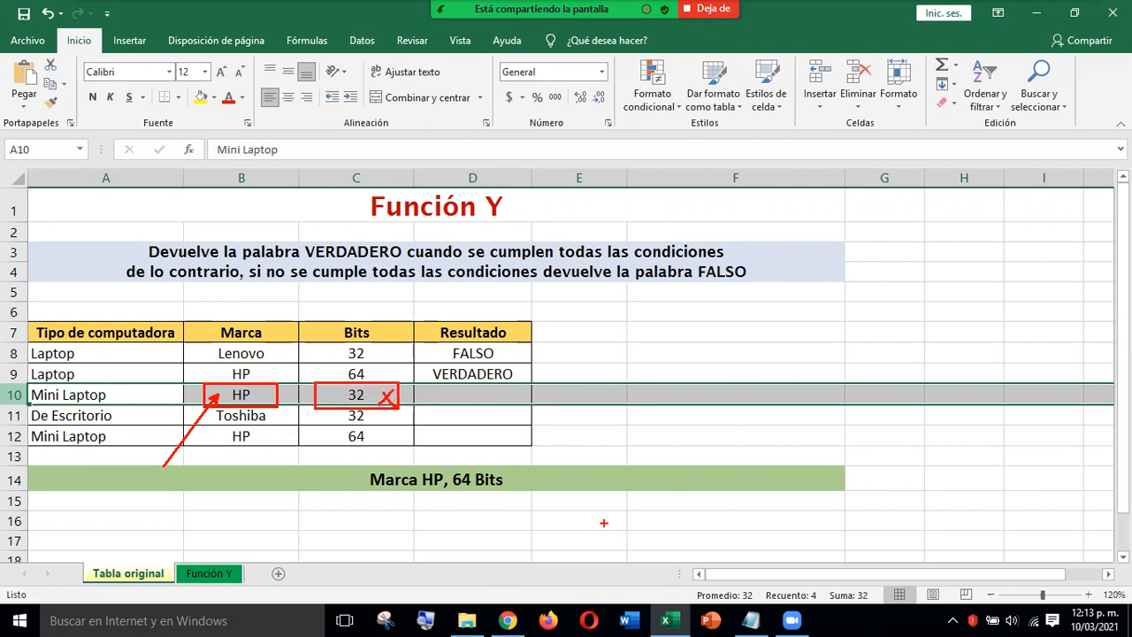
key("t")
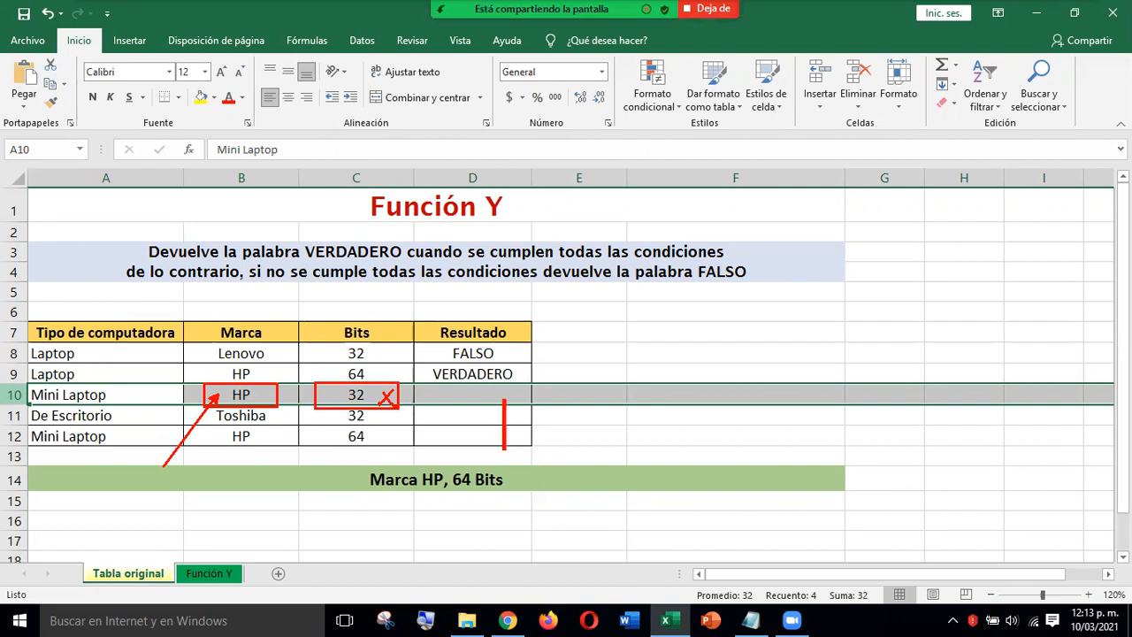
type("F")
key("Escape")
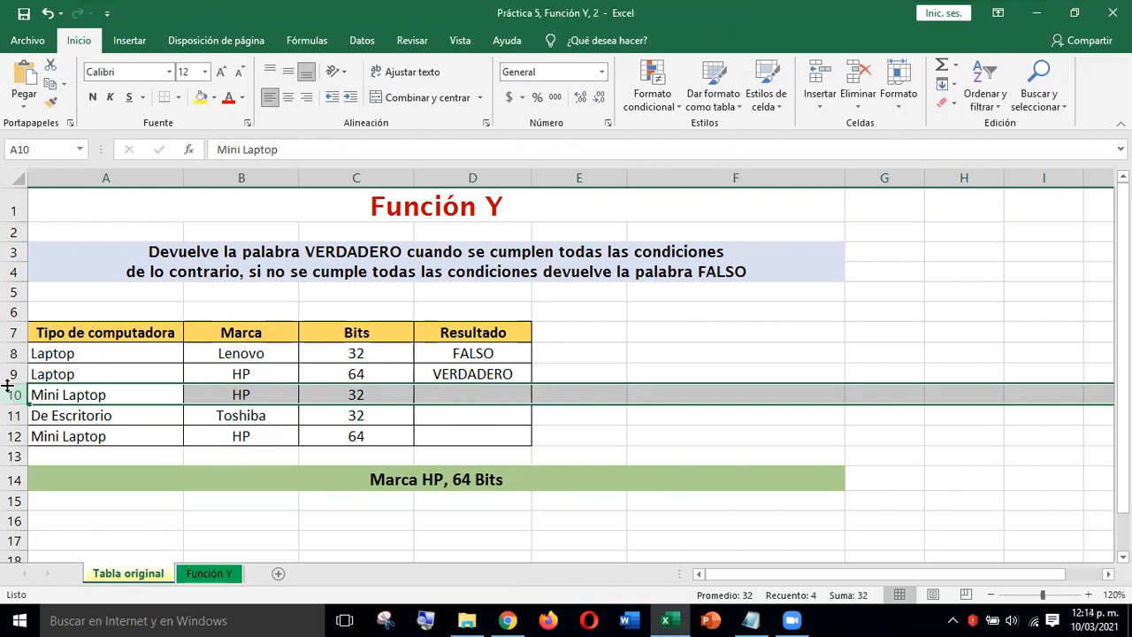
left_click(724, 370)
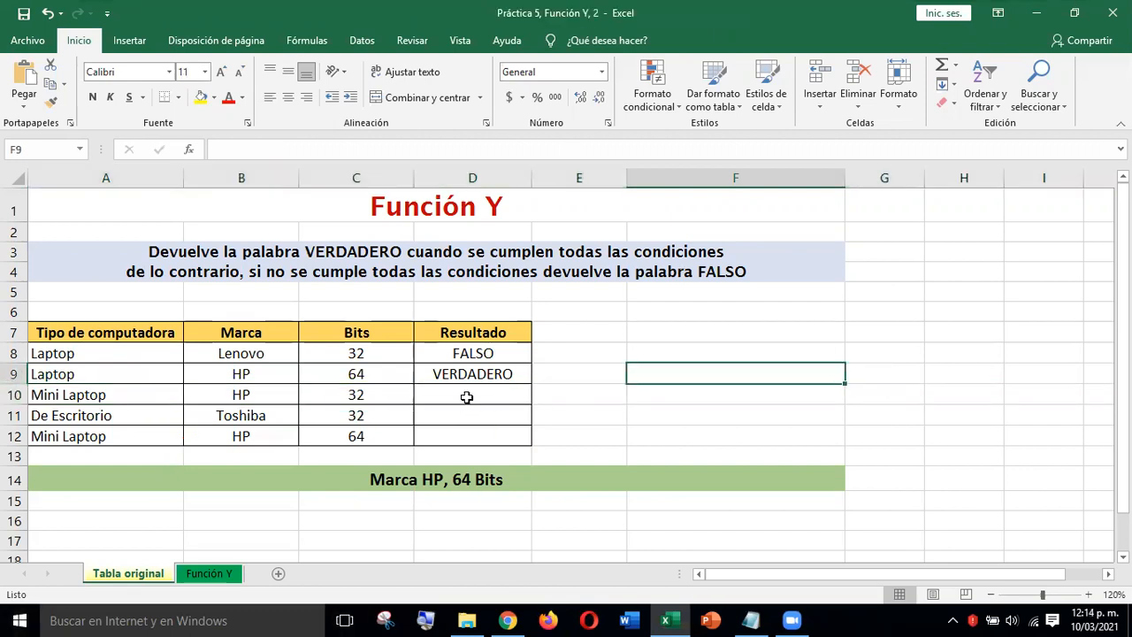
Start a Y formula in cell D10 with the first condition B10="HP", followed by a comma
left_click(467, 398)
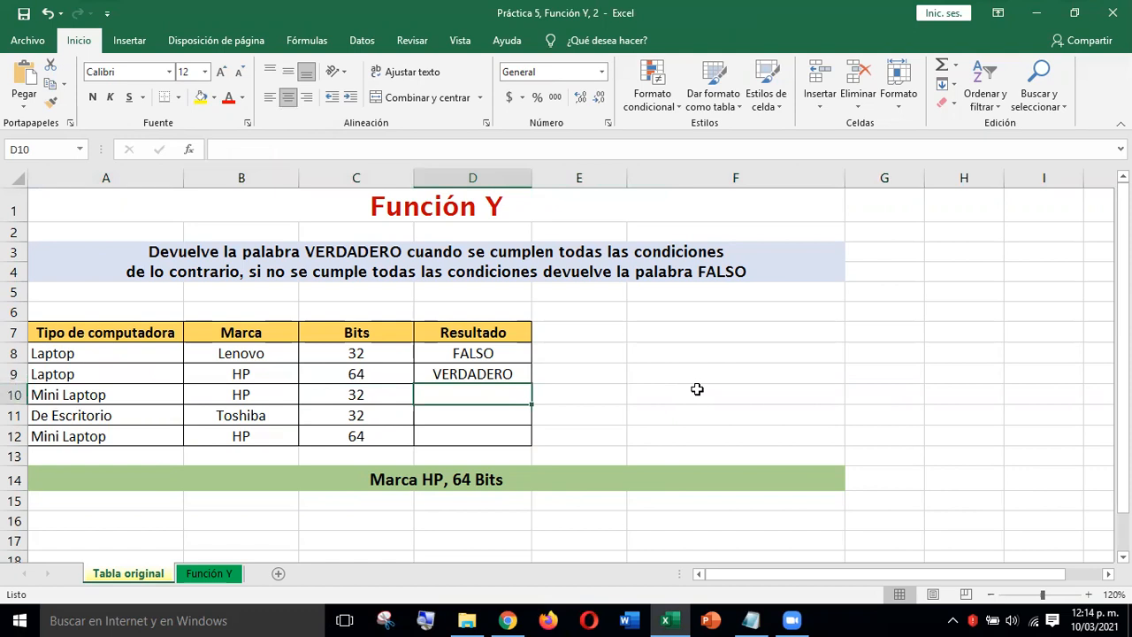
type("=")
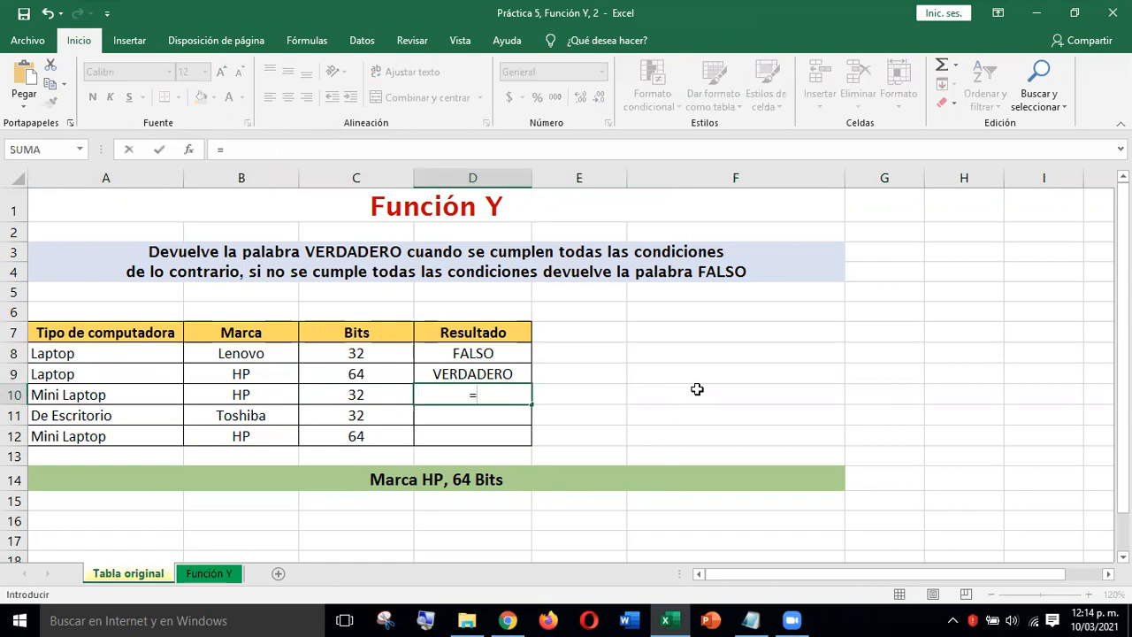
left_click(328, 150)
type("Y")
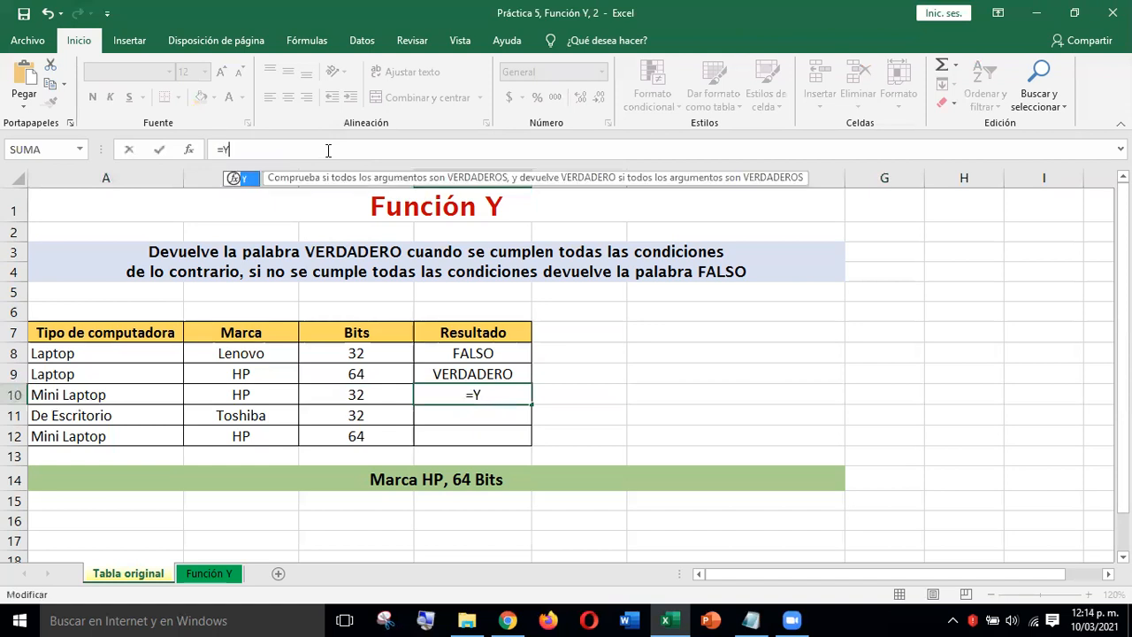
type("(")
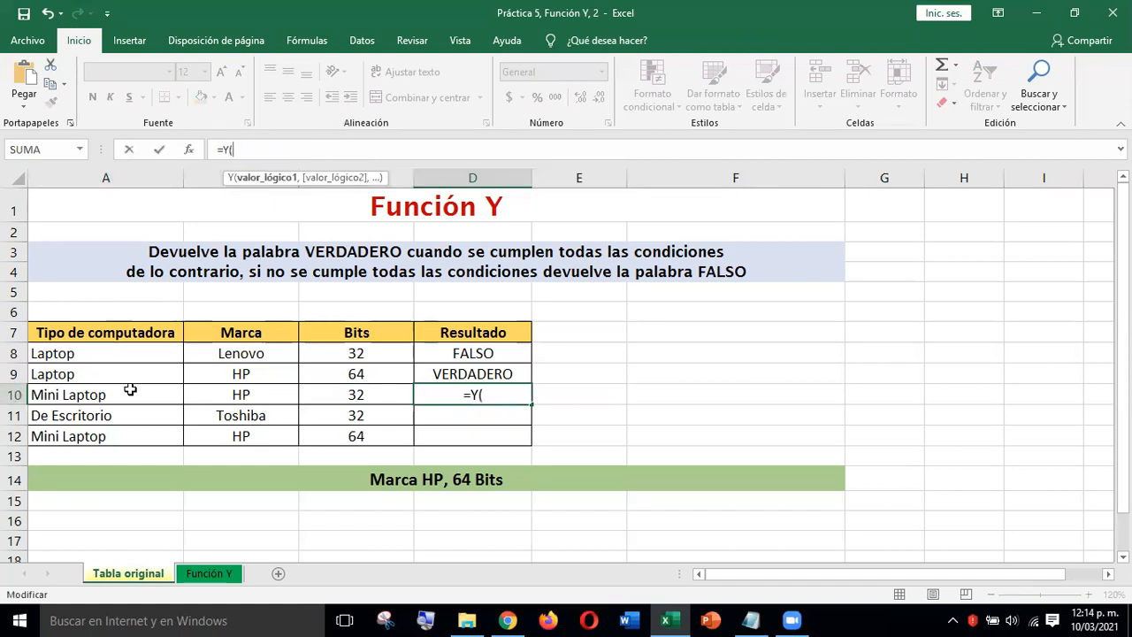
left_click(211, 392)
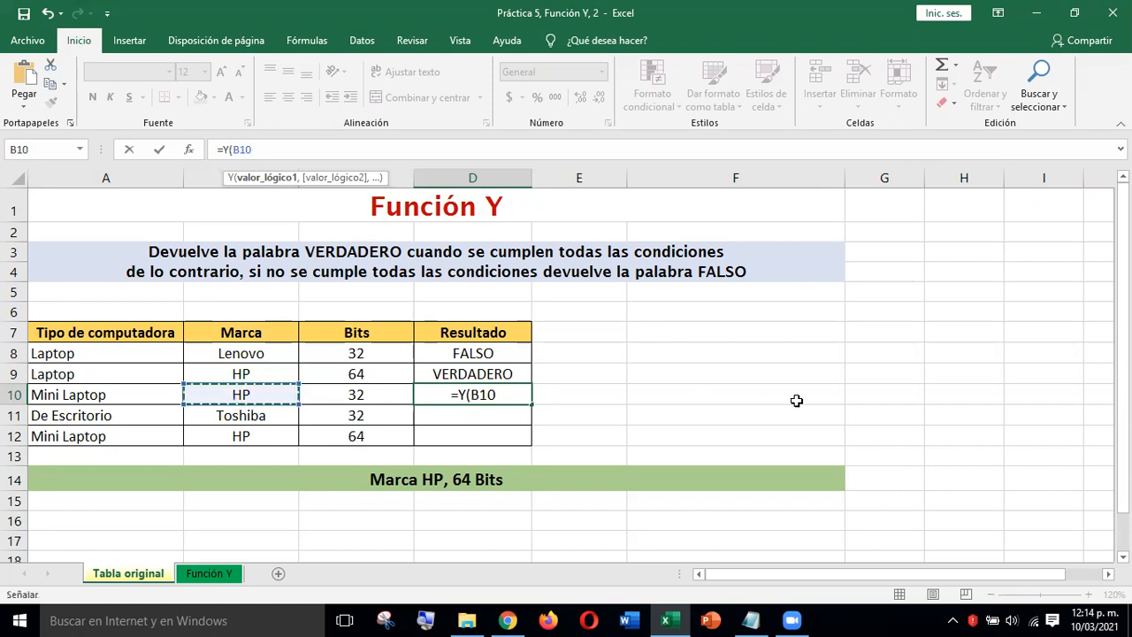
type("=")
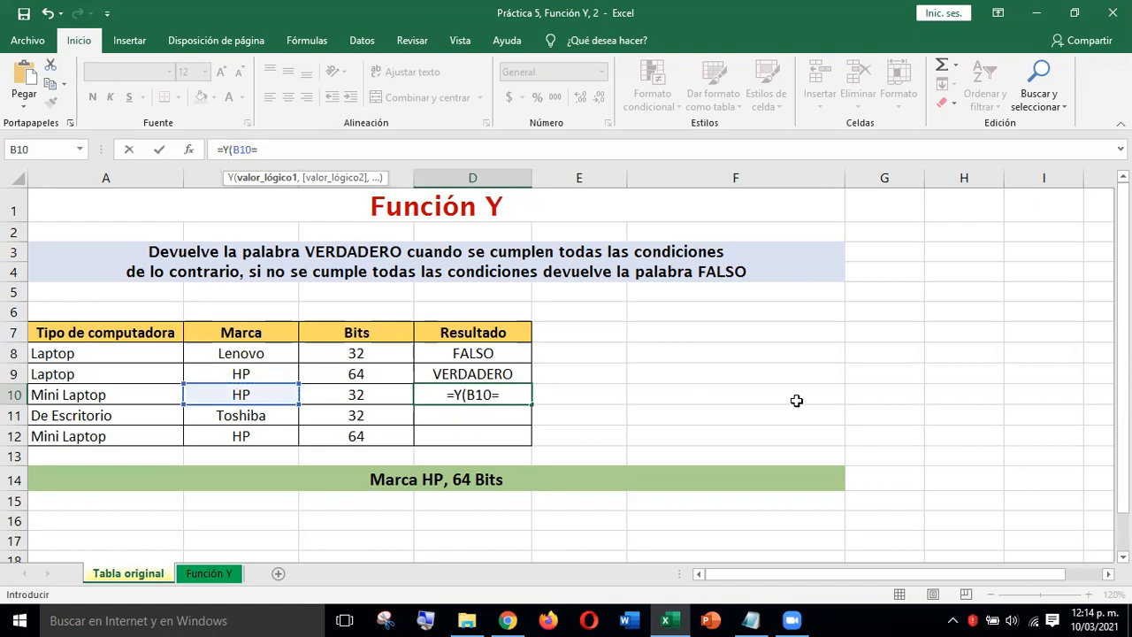
type("\"HP")
type("\"")
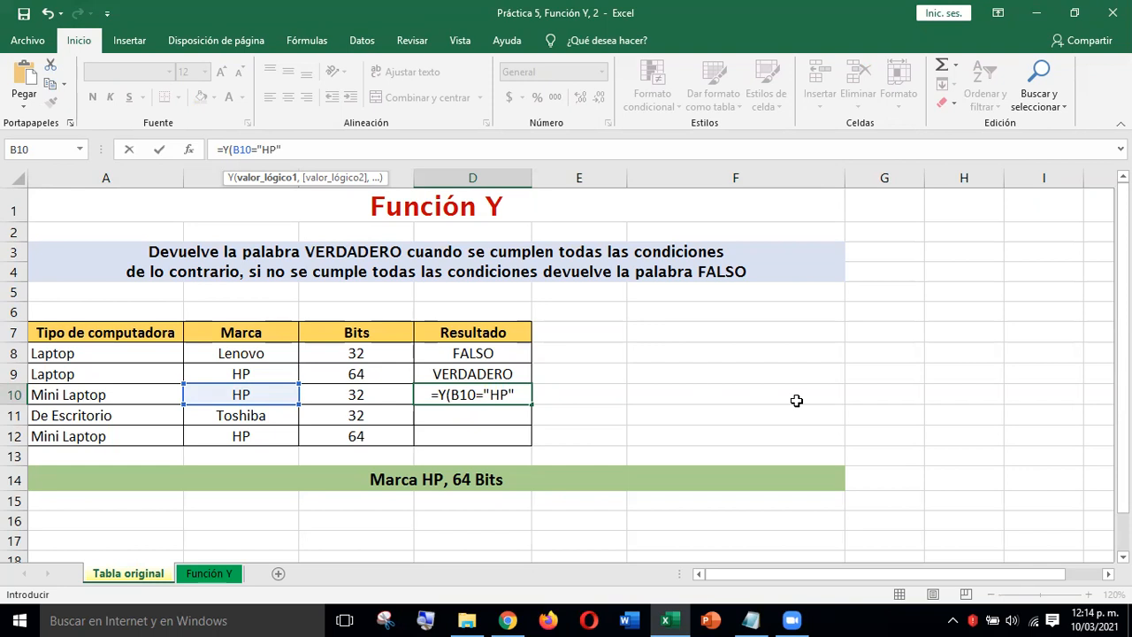
type(",")
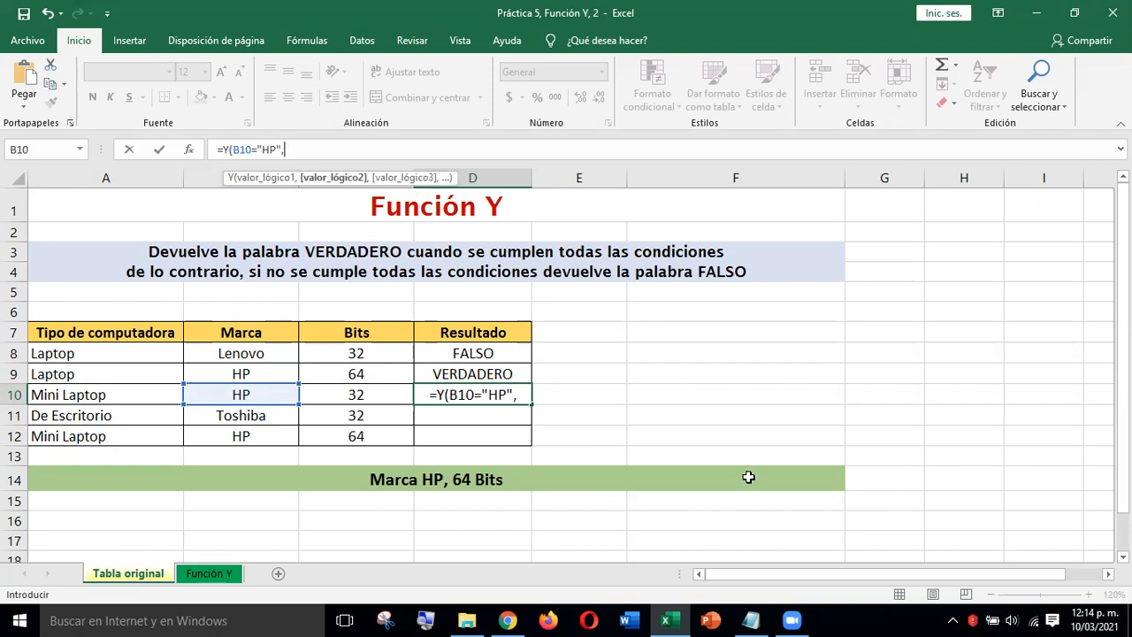
Complete the D10 formula with the second condition C10=64 and commit it
left_click(358, 394)
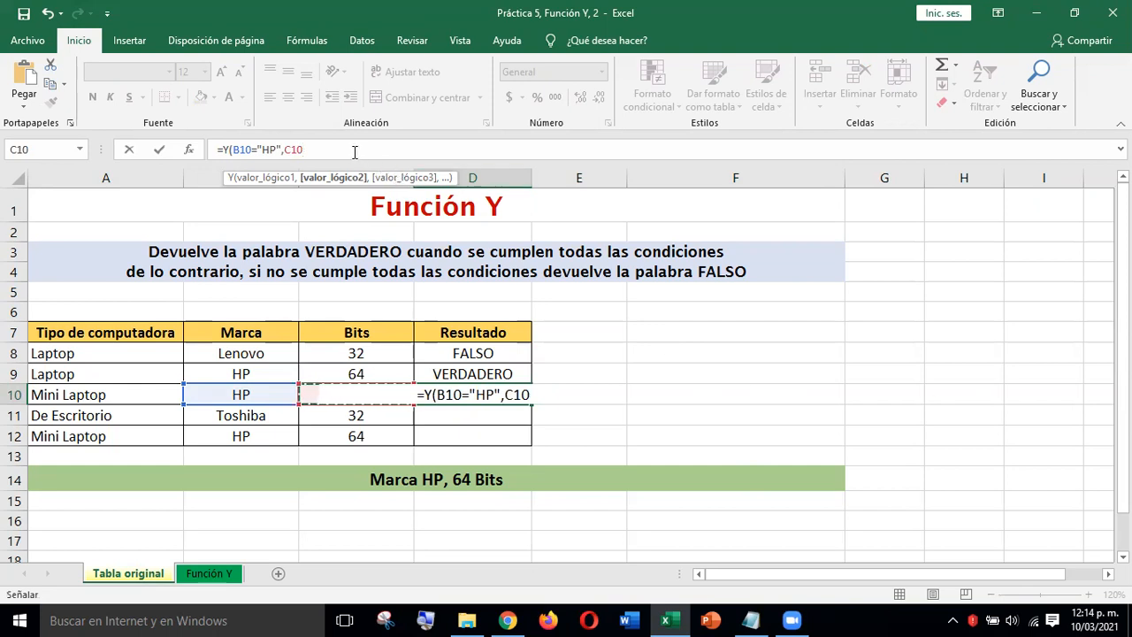
type("=64")
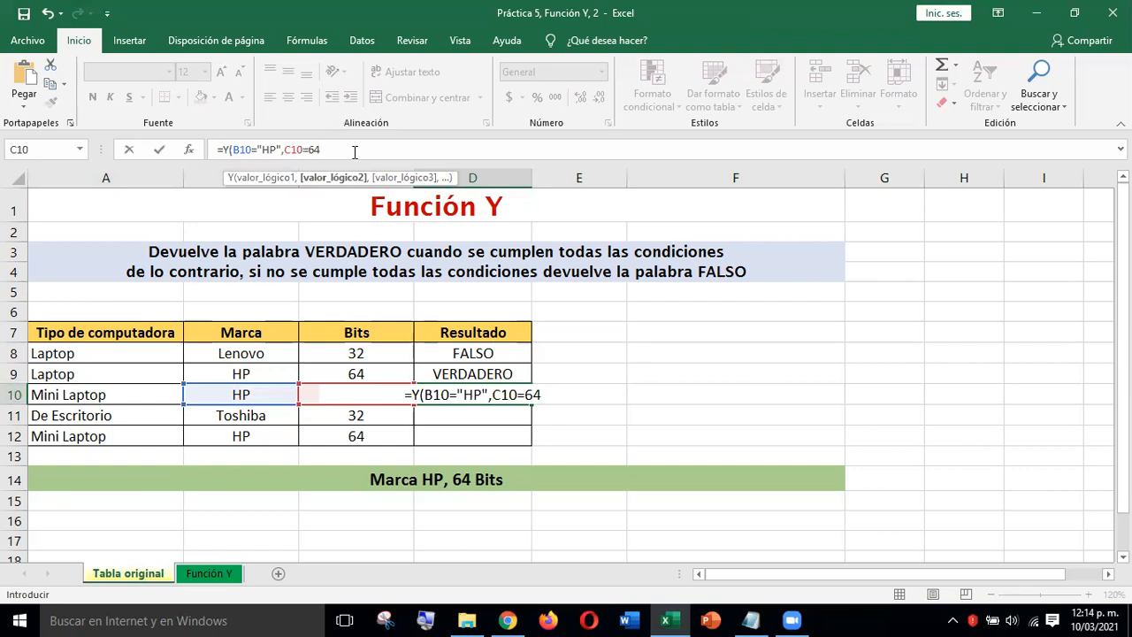
type(")")
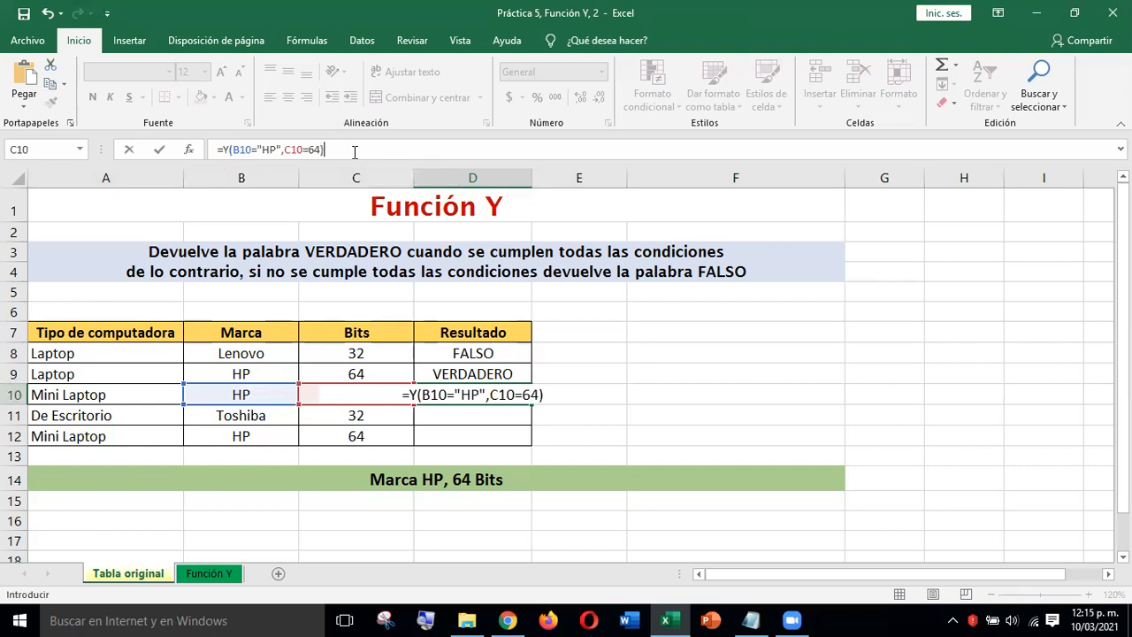
key("Return")
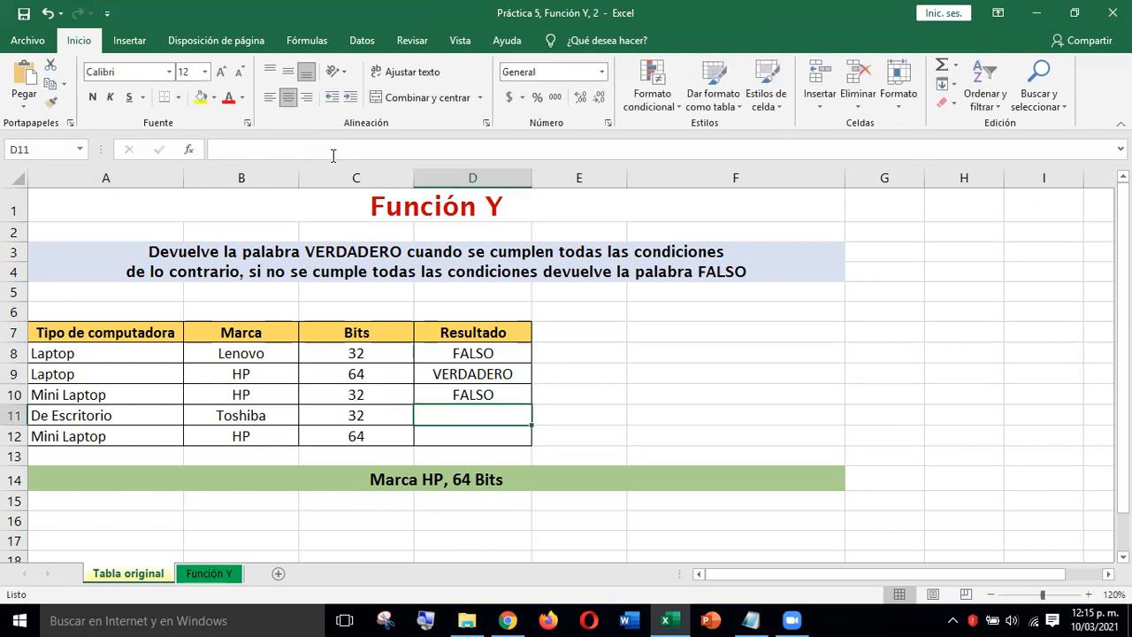
Review the arguments of the D10 formula and fill it down through cell D12
left_click(492, 395)
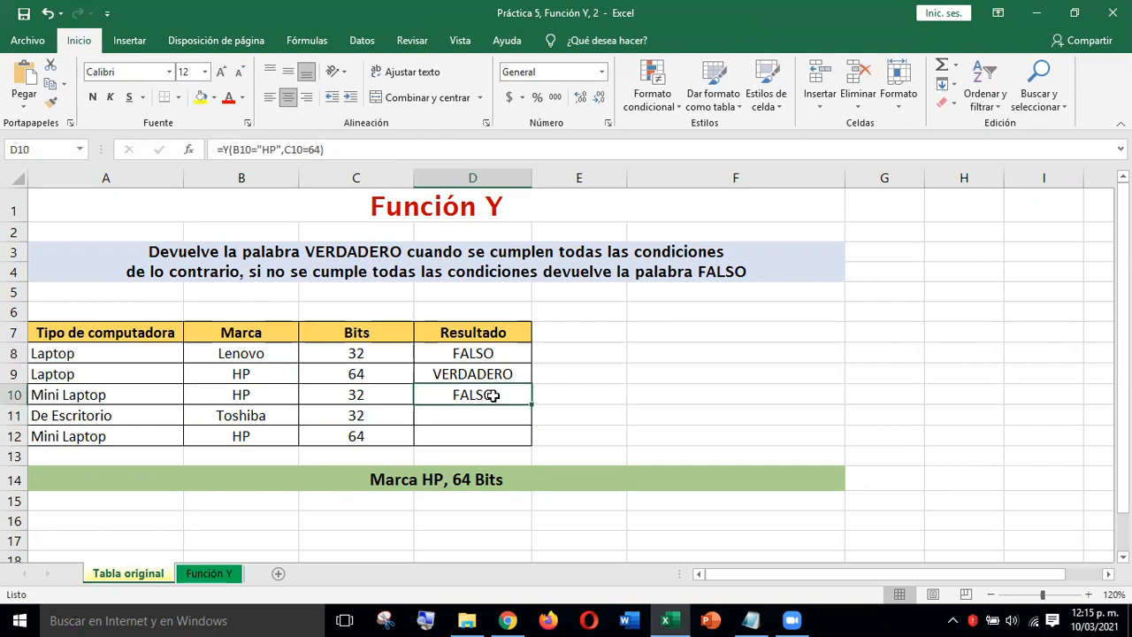
left_click(233, 150)
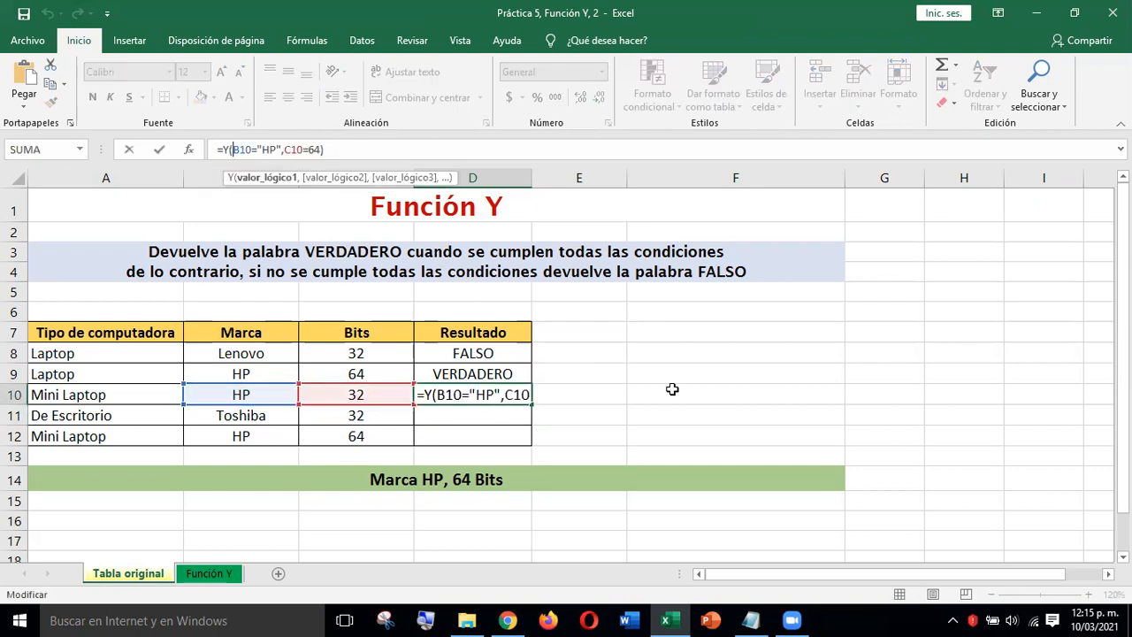
key("Return")
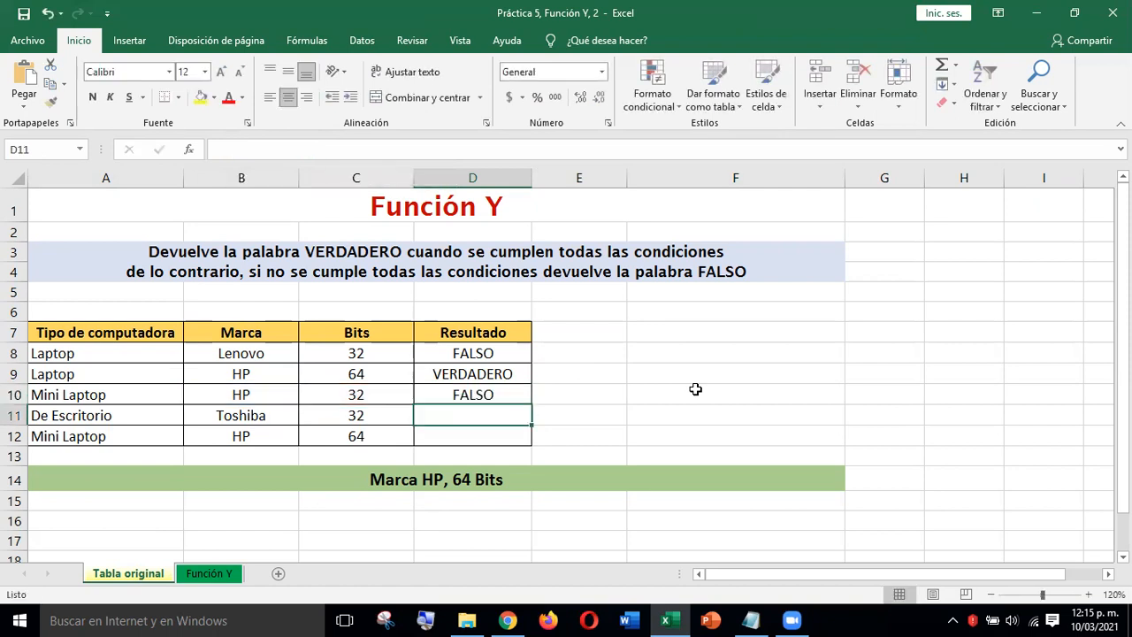
left_click(509, 396)
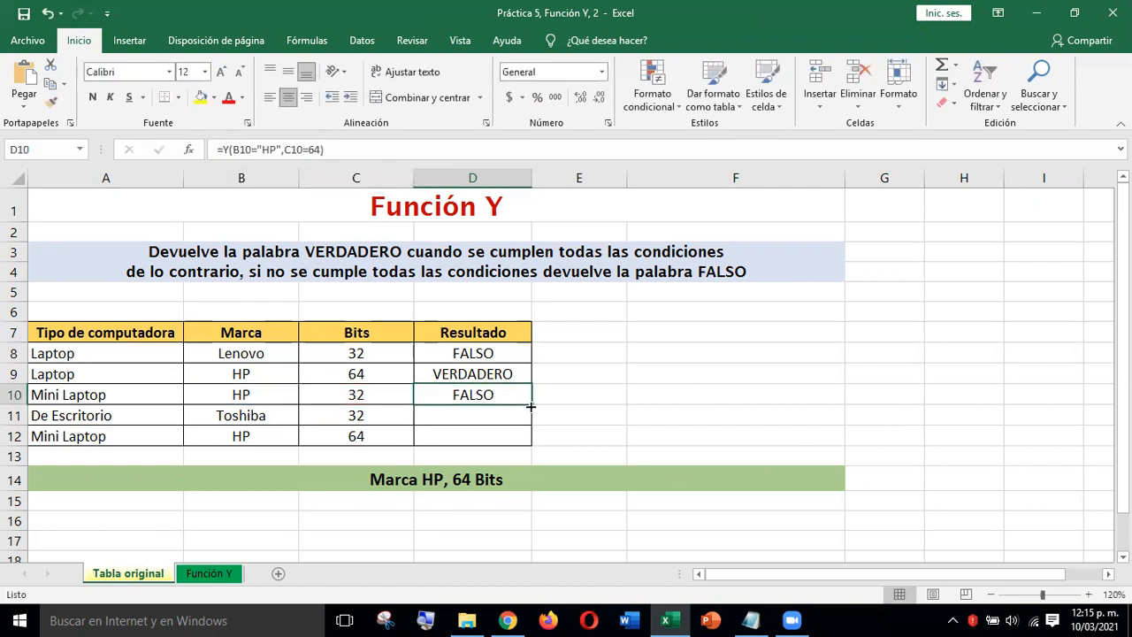
left_click_drag(531, 404, 530, 442)
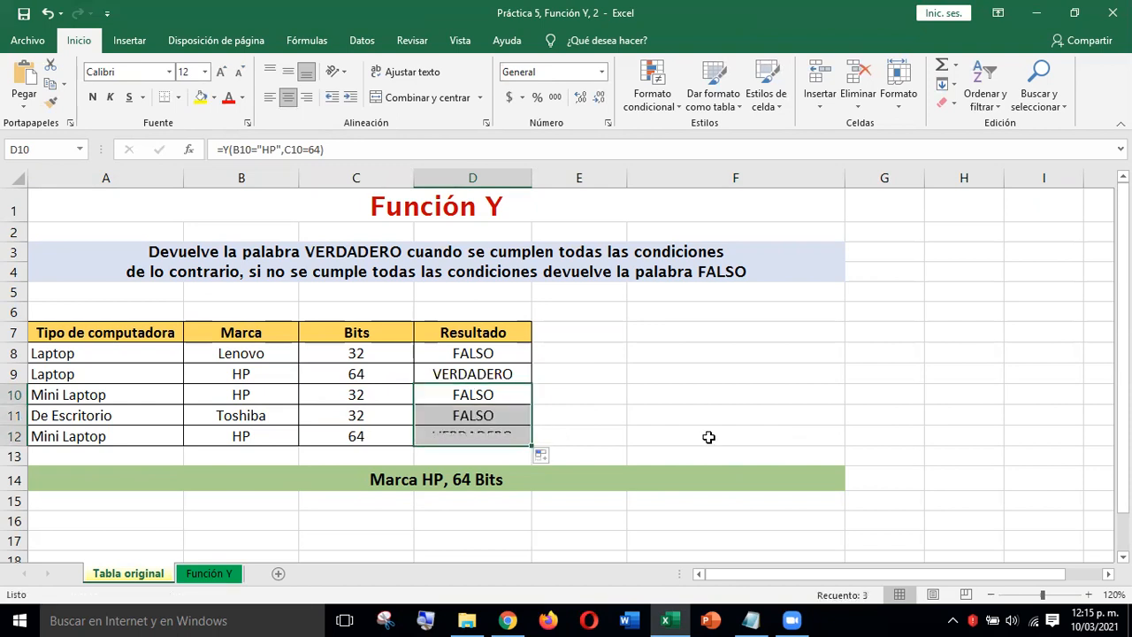
Check rows 11 and 12 against the criteria, pointing red arrows at HP and 64 in row 12, and clear the annotations
left_click(14, 416)
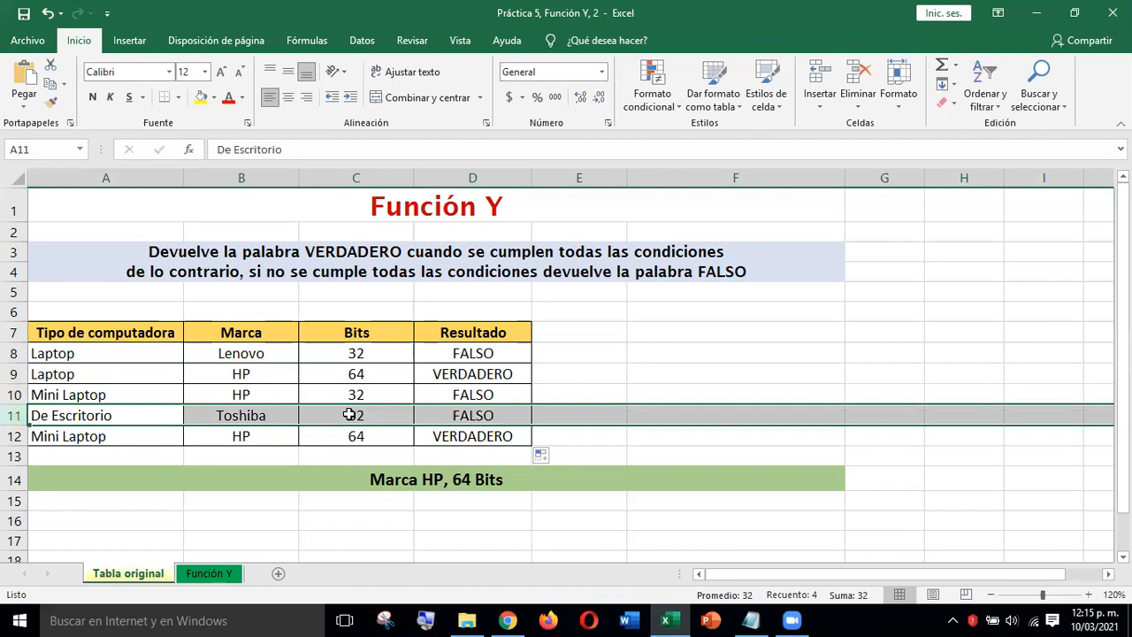
left_click(14, 436)
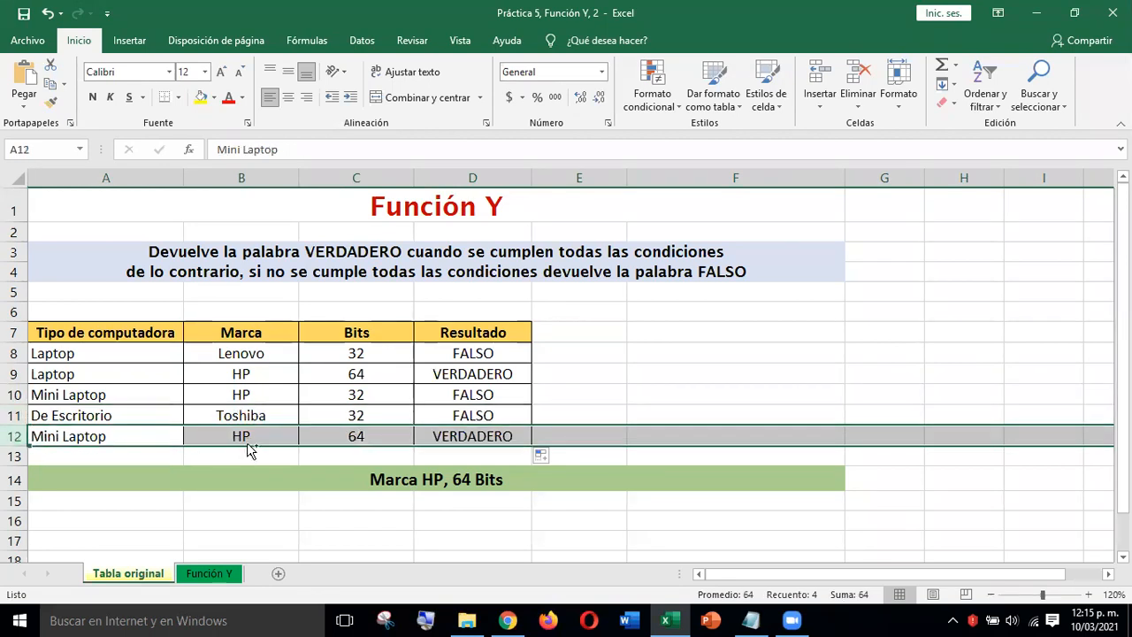
left_click_drag(224, 437, 193, 485)
left_click_drag(336, 443, 304, 492)
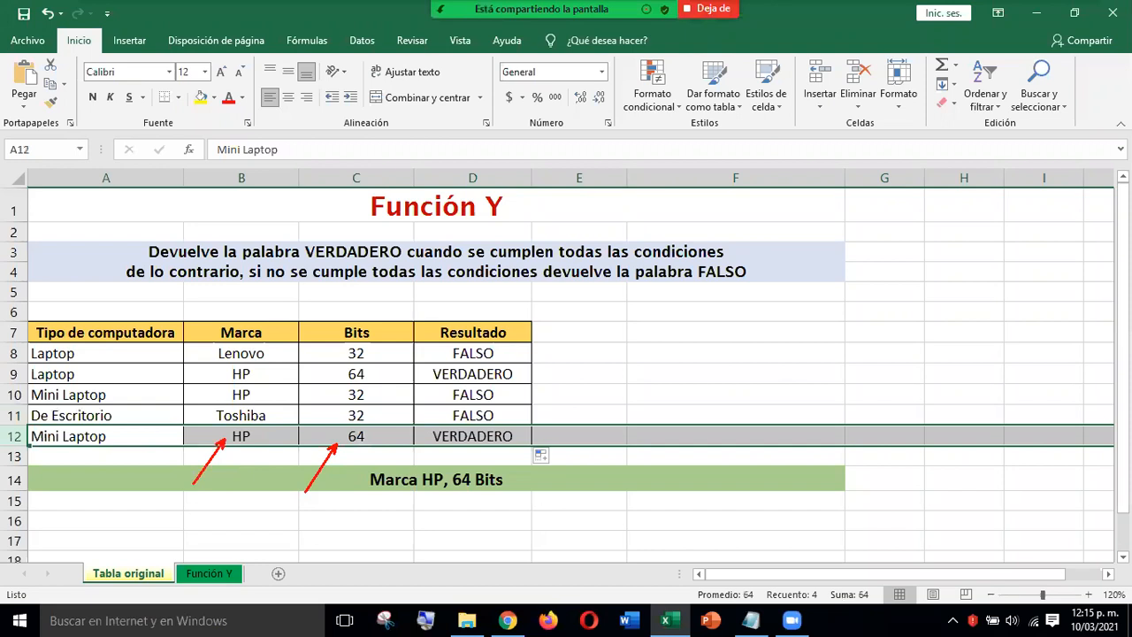
left_click(678, 386)
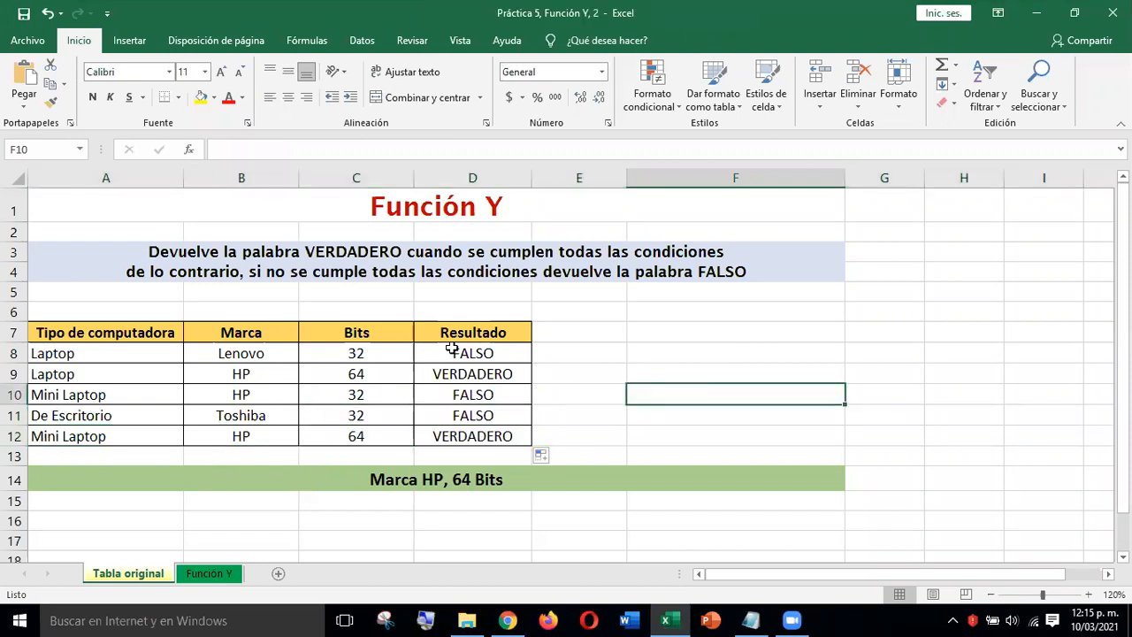
Inspect the Y formulas in the Resultado cells D8 through D11 one by one
left_click(451, 349)
left_click(454, 373)
left_click(475, 403)
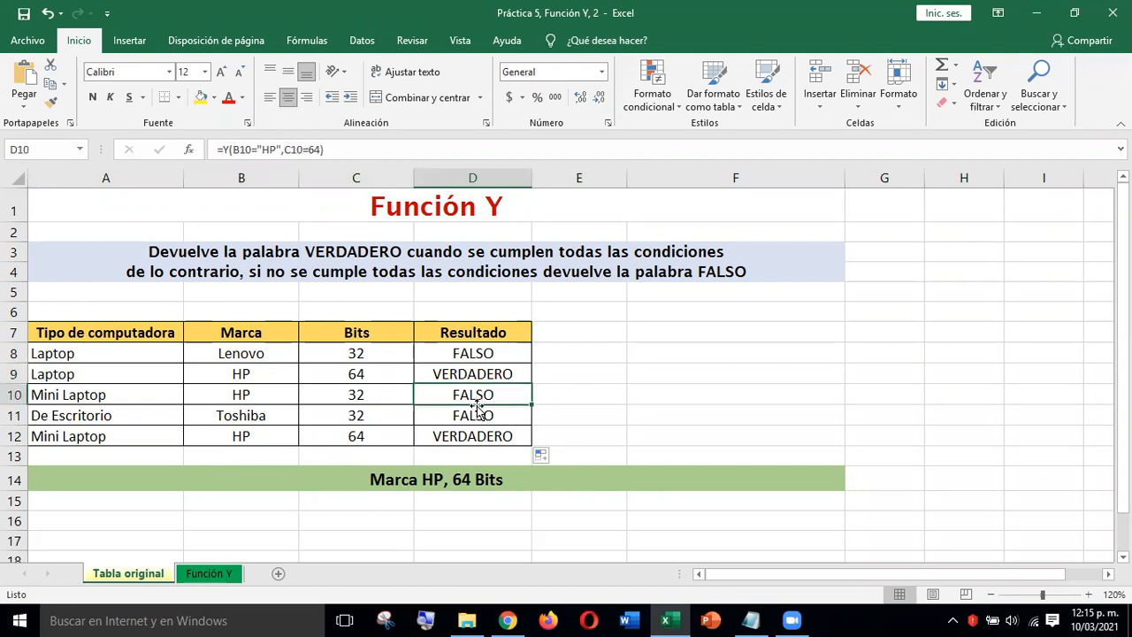
left_click(475, 415)
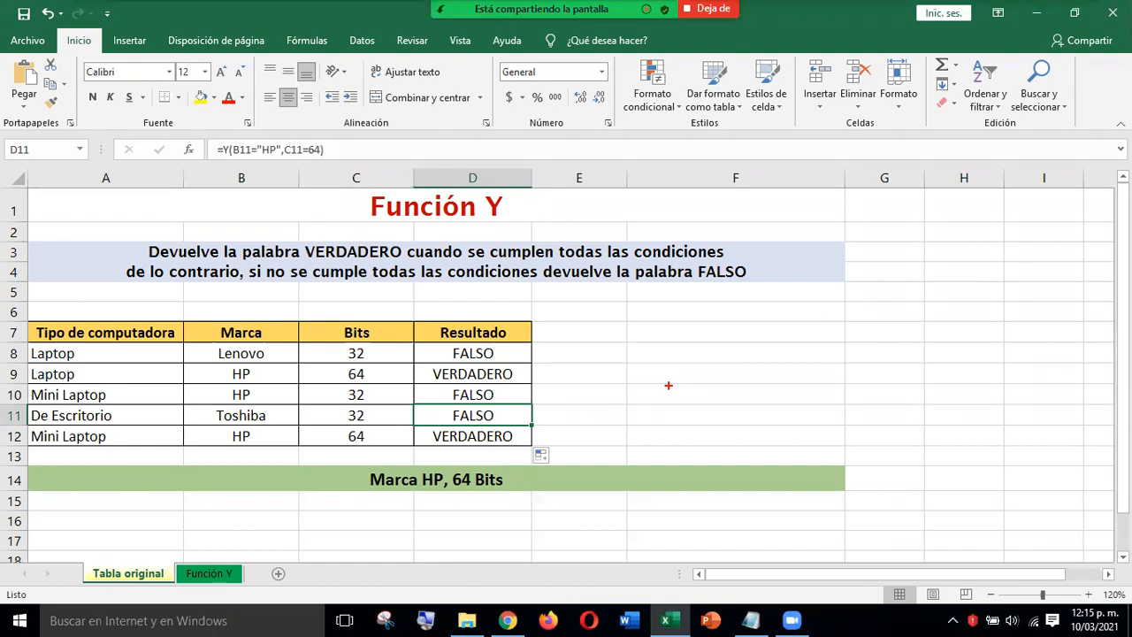
Annotate row 10 with a red arrow at 32, a box and arrow on its result, and the letter V beside it
left_click(14, 395)
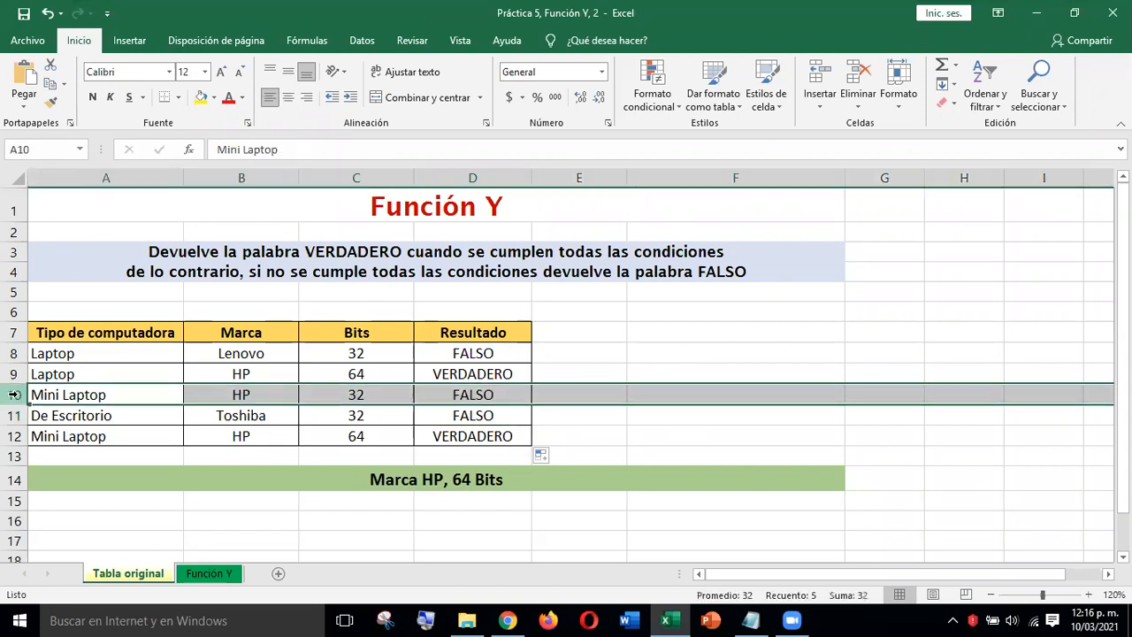
mouse_move(279, 457)
left_mouse_down()
mouse_move(303, 415)
mouse_move(343, 398)
left_mouse_up()
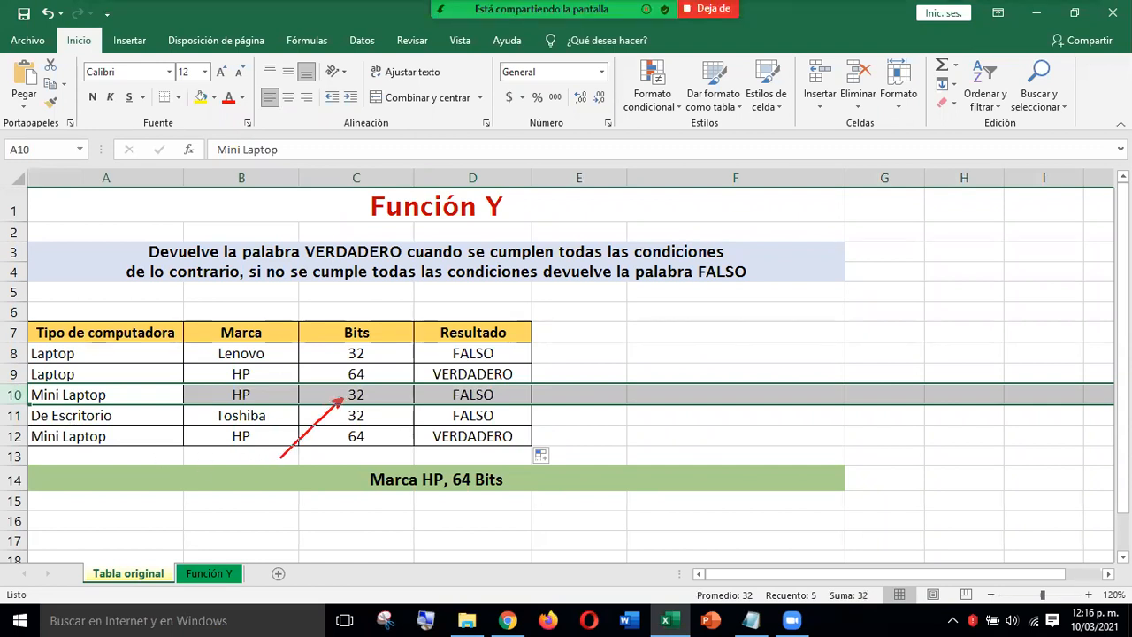
mouse_move(415, 386)
left_mouse_down()
mouse_move(513, 407)
mouse_move(603, 395)
mouse_move(618, 430)
left_mouse_up()
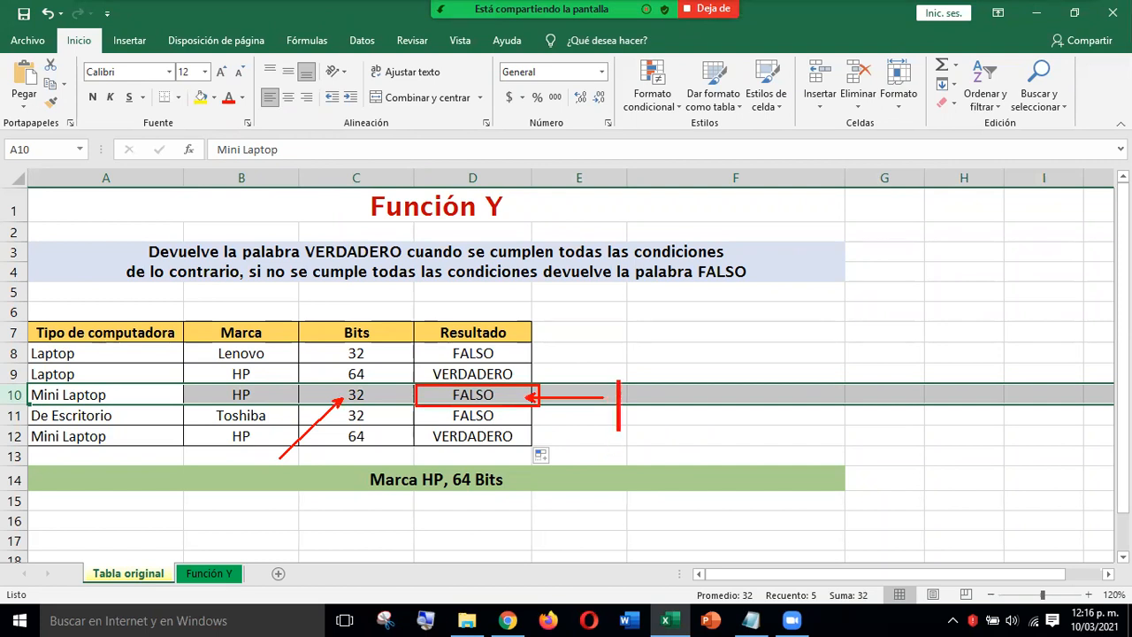
type("V")
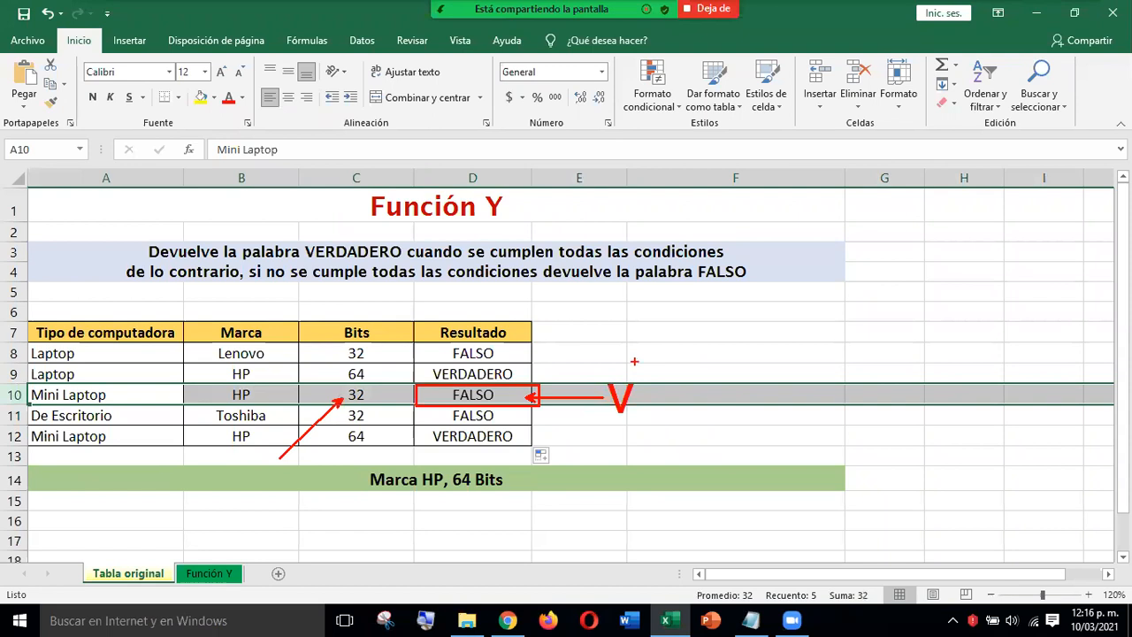
Set the Bits value in cell C10 to 64 and select row 10 to review its result
left_click(340, 397)
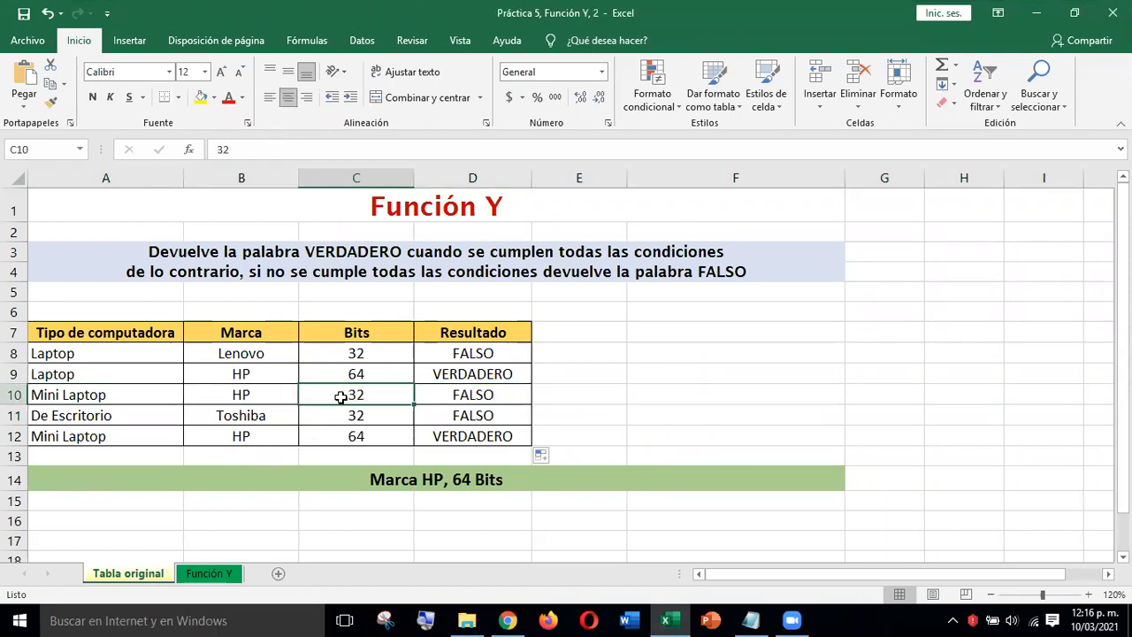
type("64")
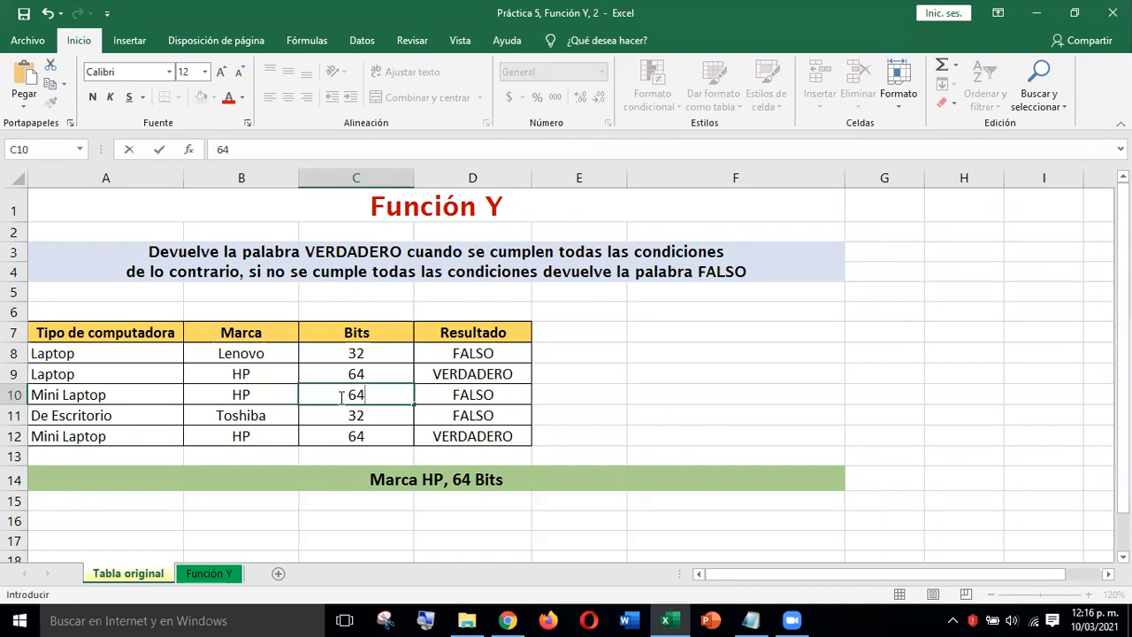
key("Return")
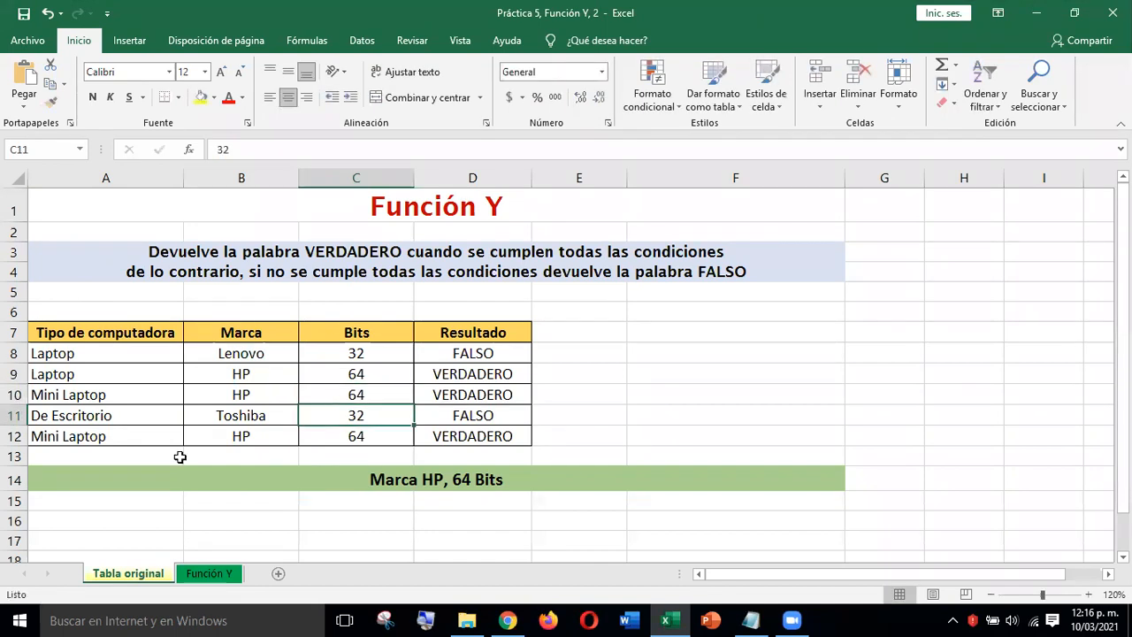
left_click(14, 394)
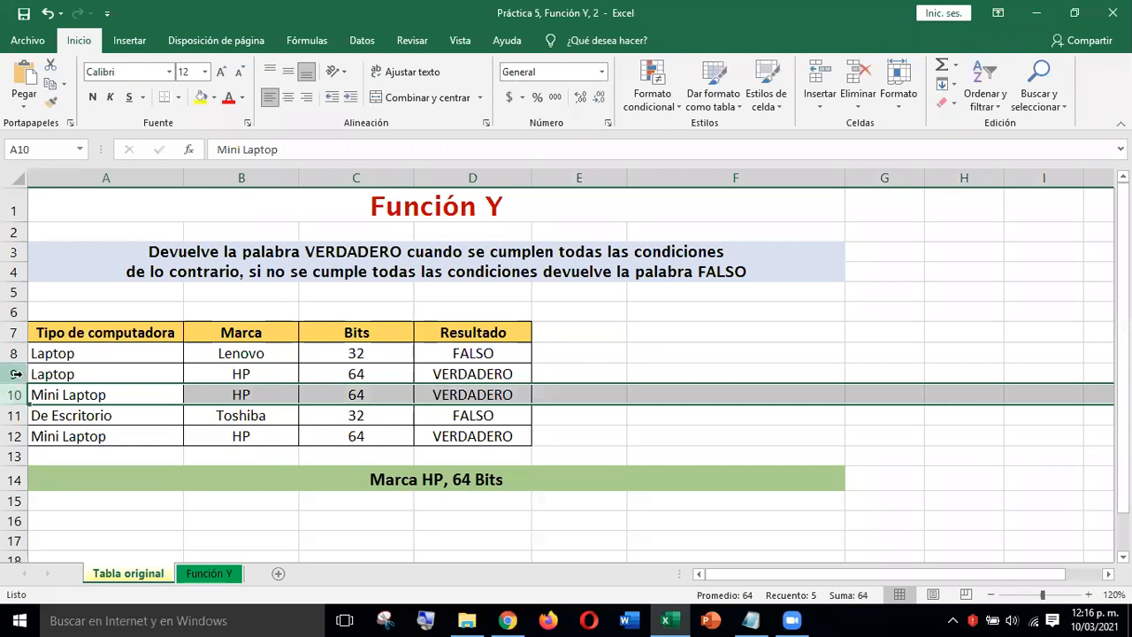
Annotate row 9 with red arrows at HP, 64 and its result, a box around 64 and the letter F, and clear the annotations
left_click(13, 374)
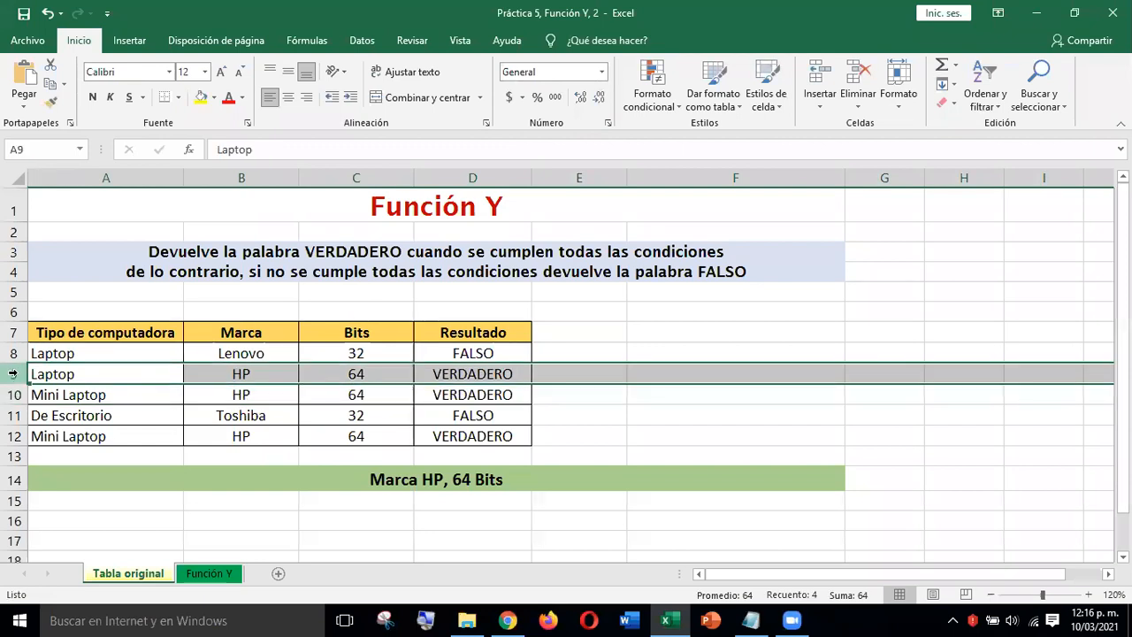
left_click_drag(219, 381, 179, 453)
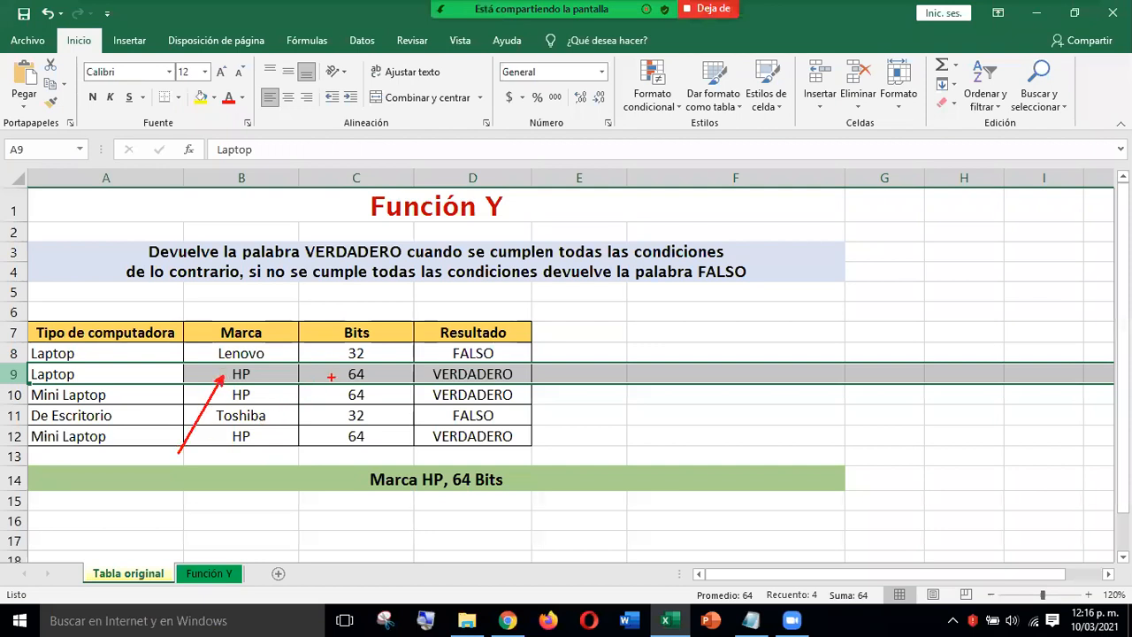
left_click_drag(332, 376, 296, 462)
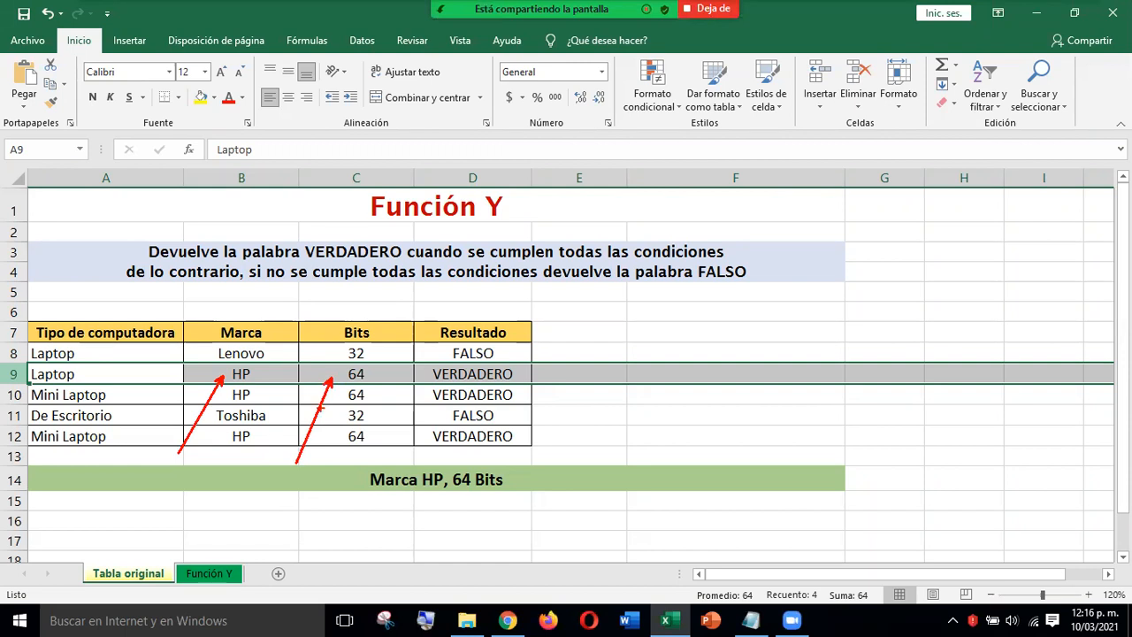
left_click_drag(337, 364, 374, 385)
left_click_drag(527, 373, 604, 373)
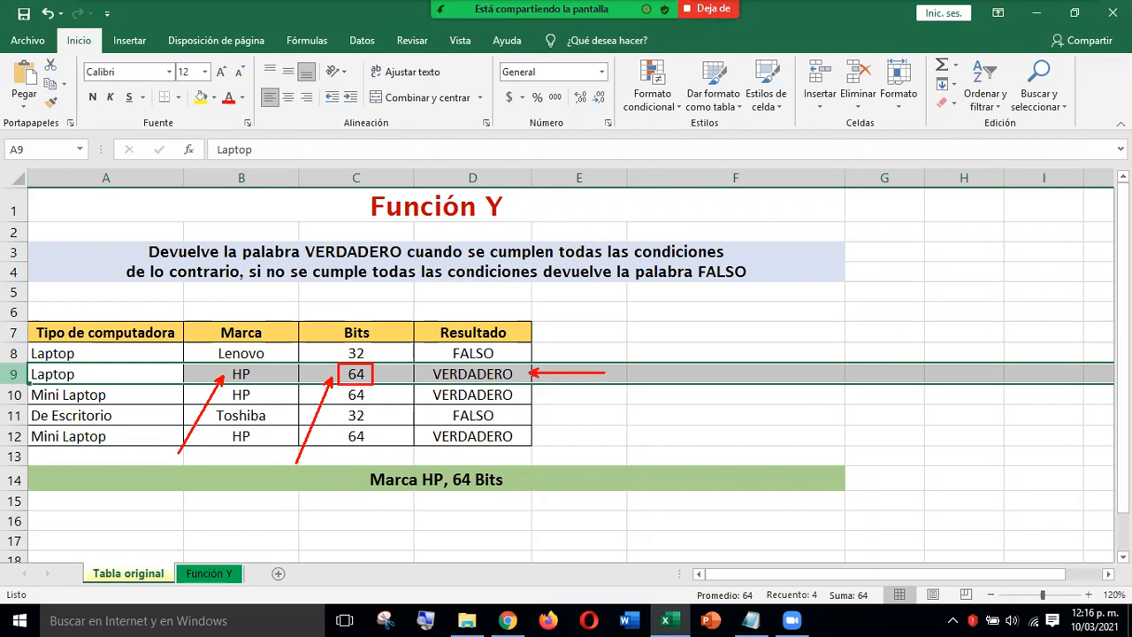
left_click_drag(610, 436, 614, 354)
type("F")
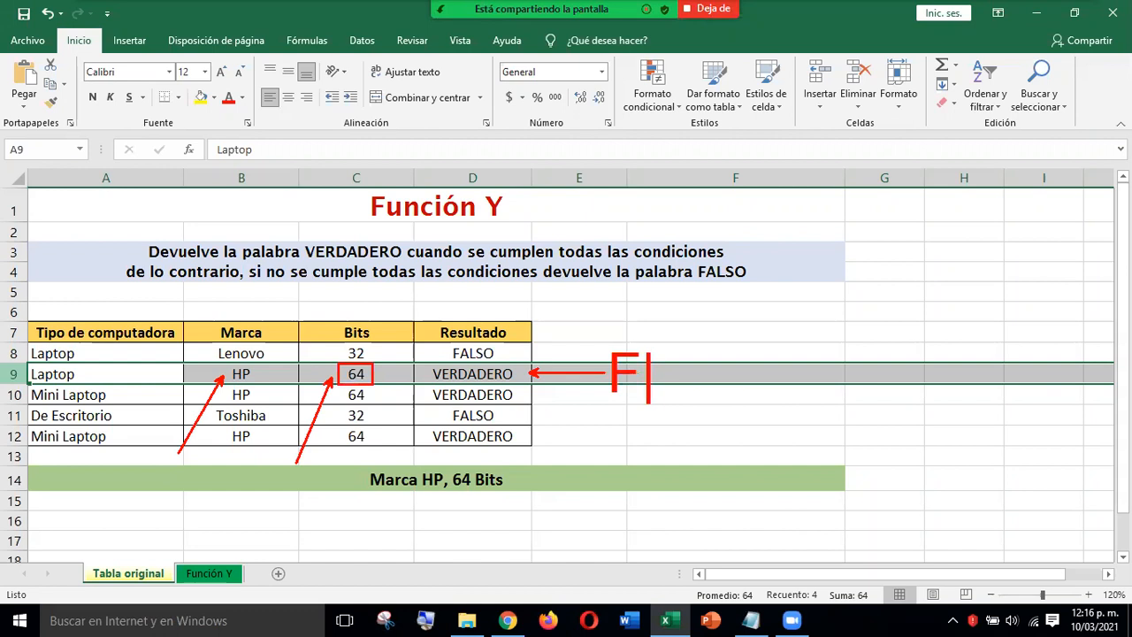
key("Escape")
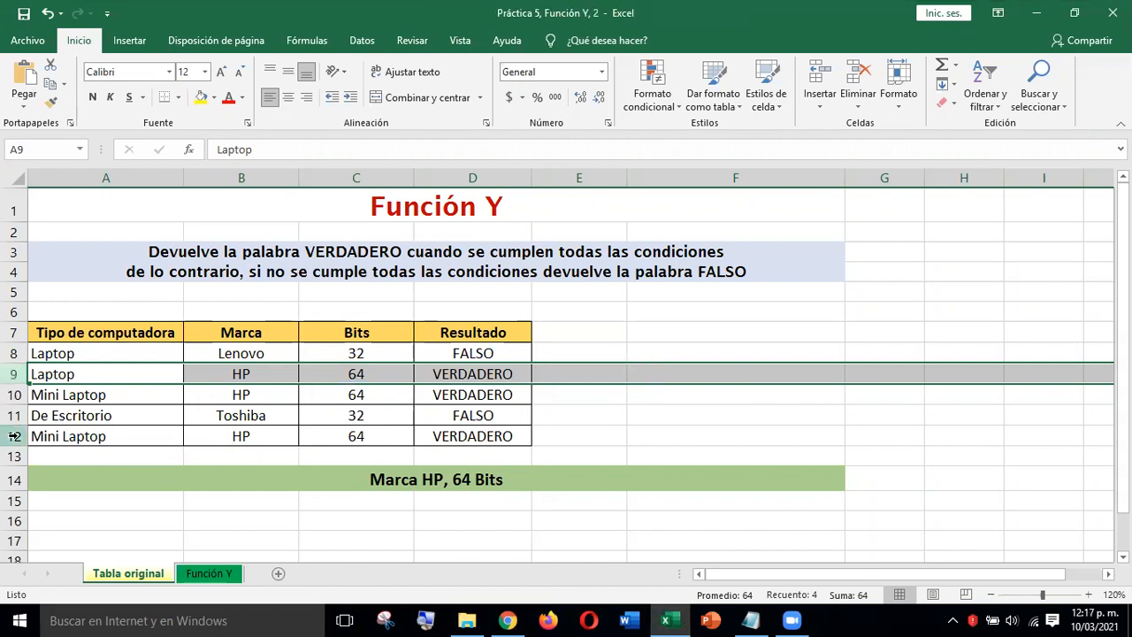
Set the Bits value in cell C9 to 32 and check the result in D9
left_click(362, 374)
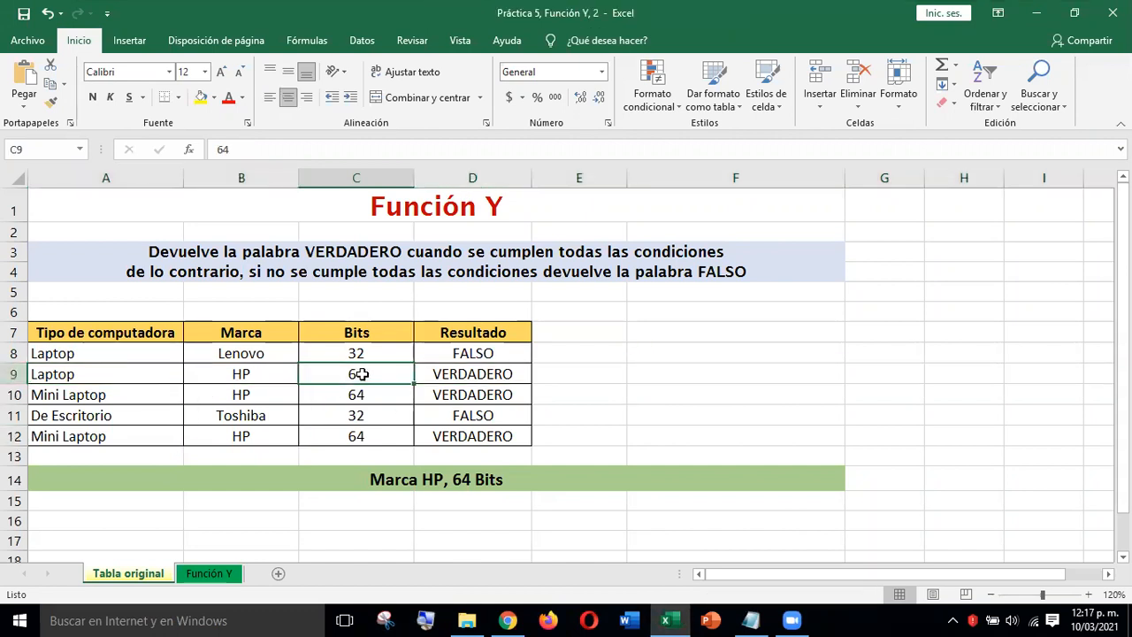
type("32")
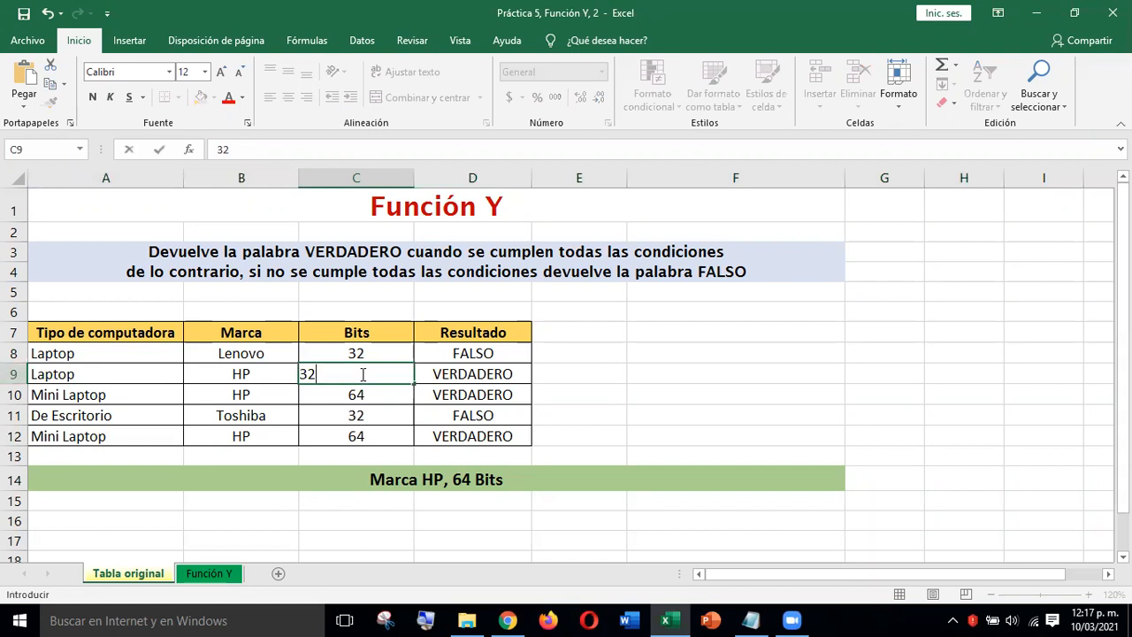
key("Return")
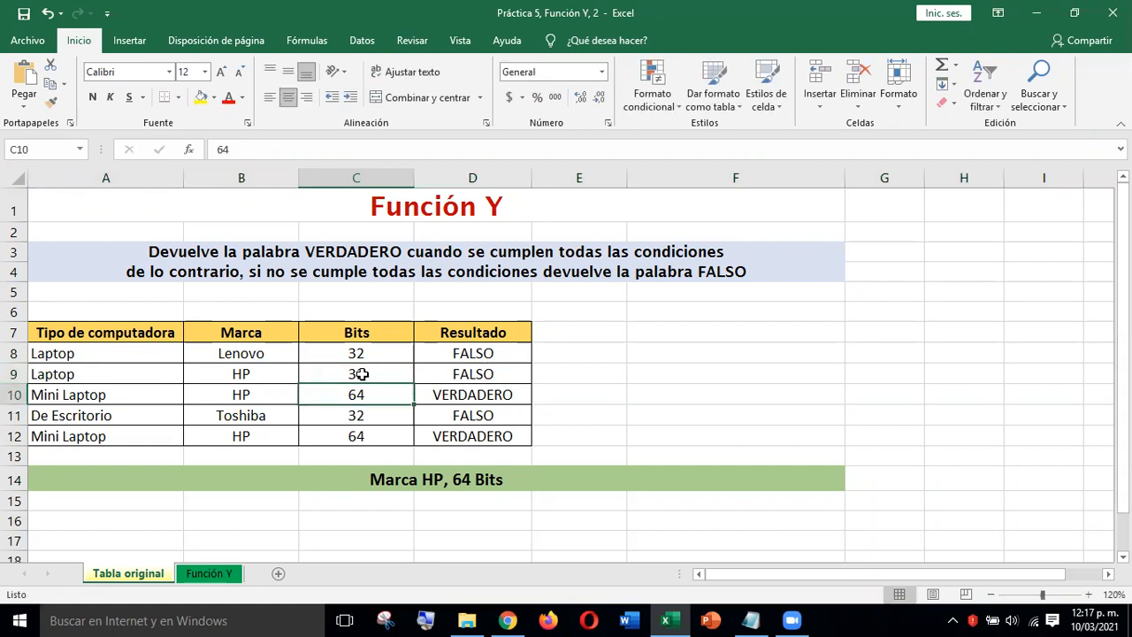
left_click(471, 371)
left_click(659, 416)
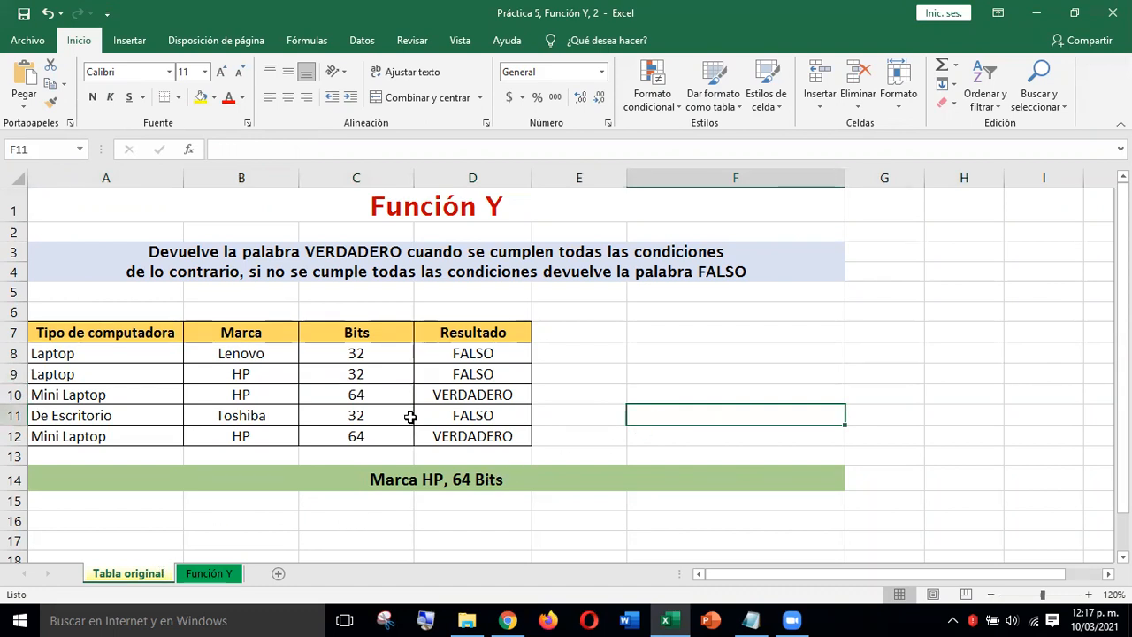
Review the D8 formula, pointing red arrows at its HP and 64 conditions, and clear the annotations
left_click(461, 353)
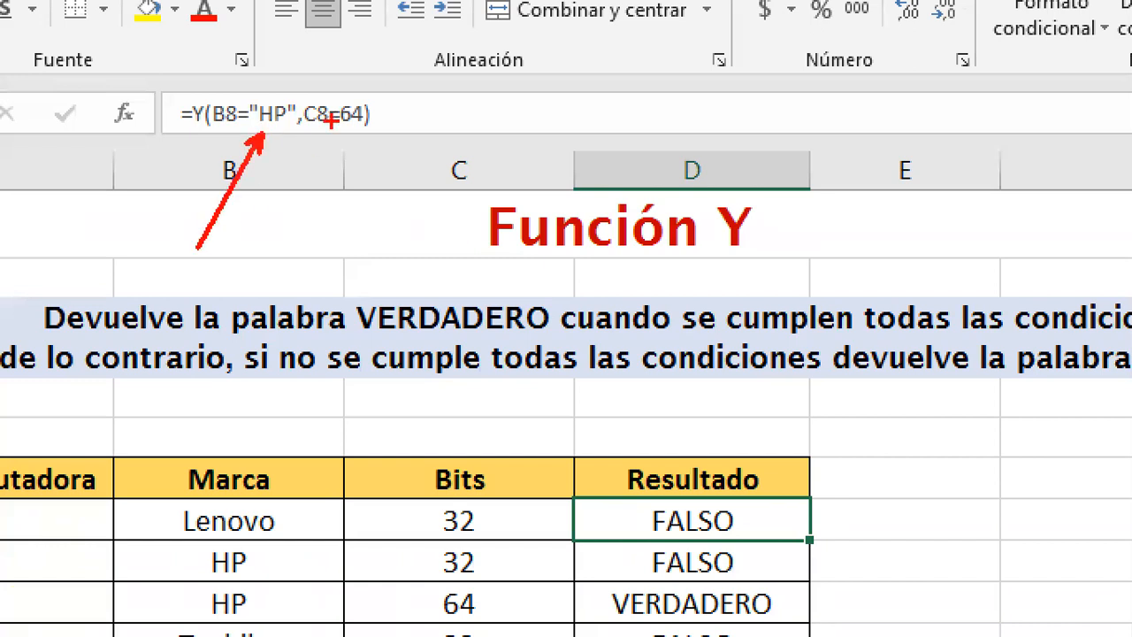
mouse_move(344, 92)
left_mouse_down()
mouse_move(392, 14)
mouse_move(403, 31)
left_mouse_up()
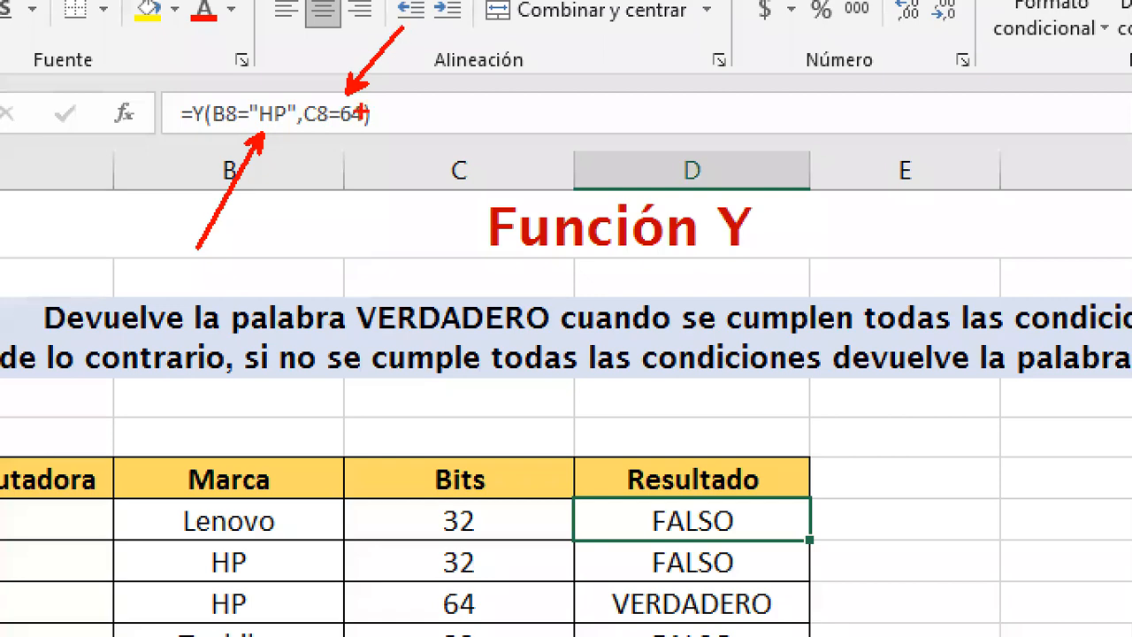
key("Escape")
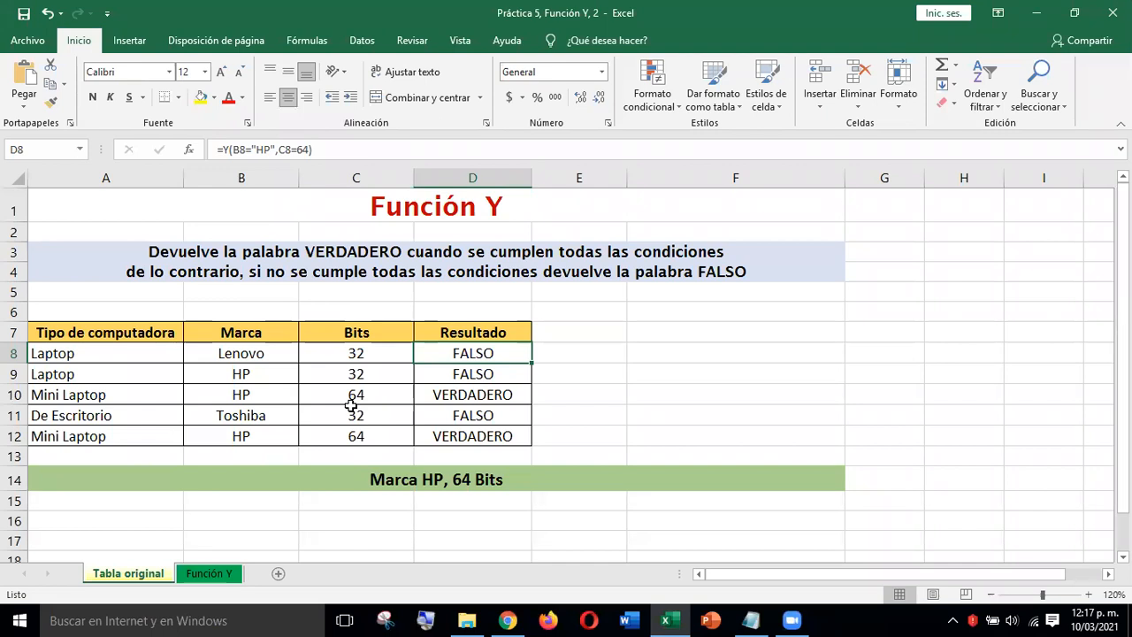
left_click(712, 402)
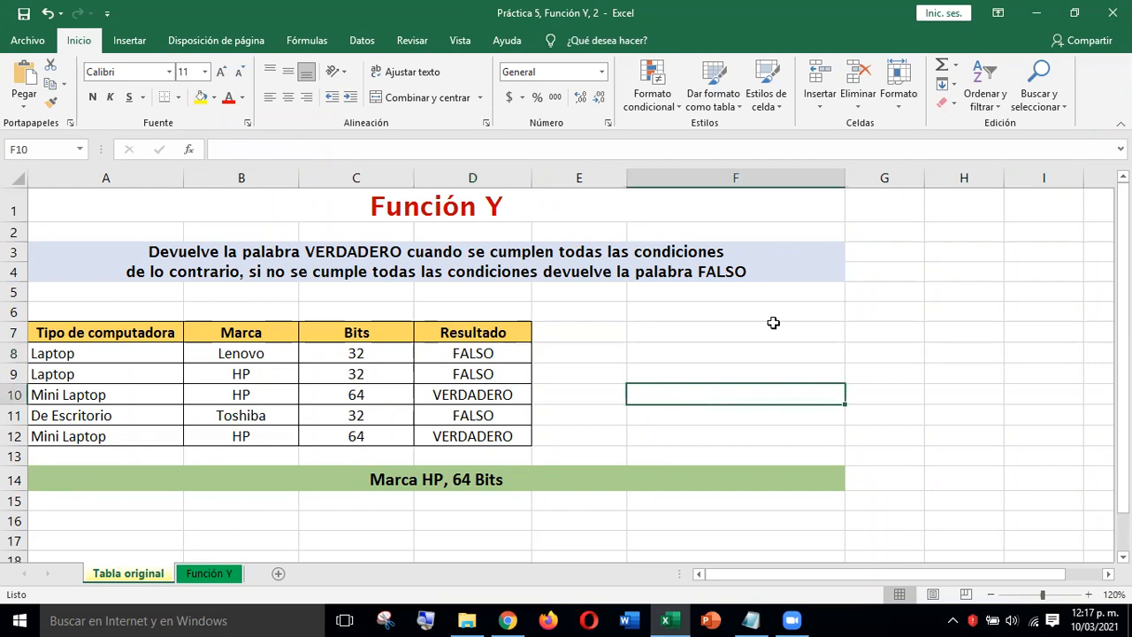
left_click(1036, 14)
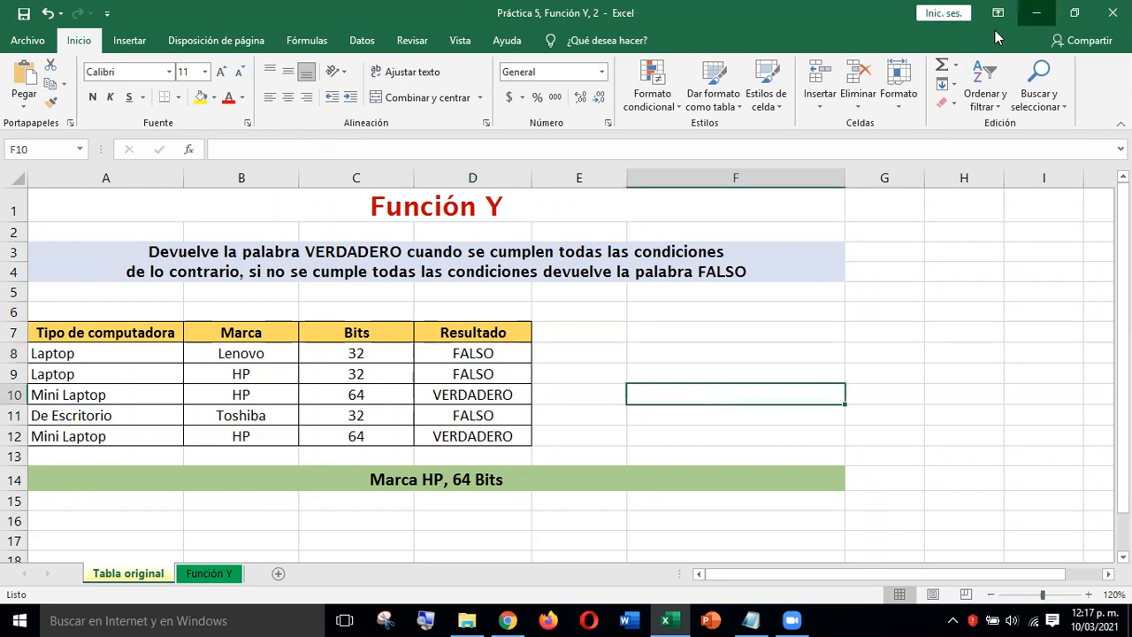